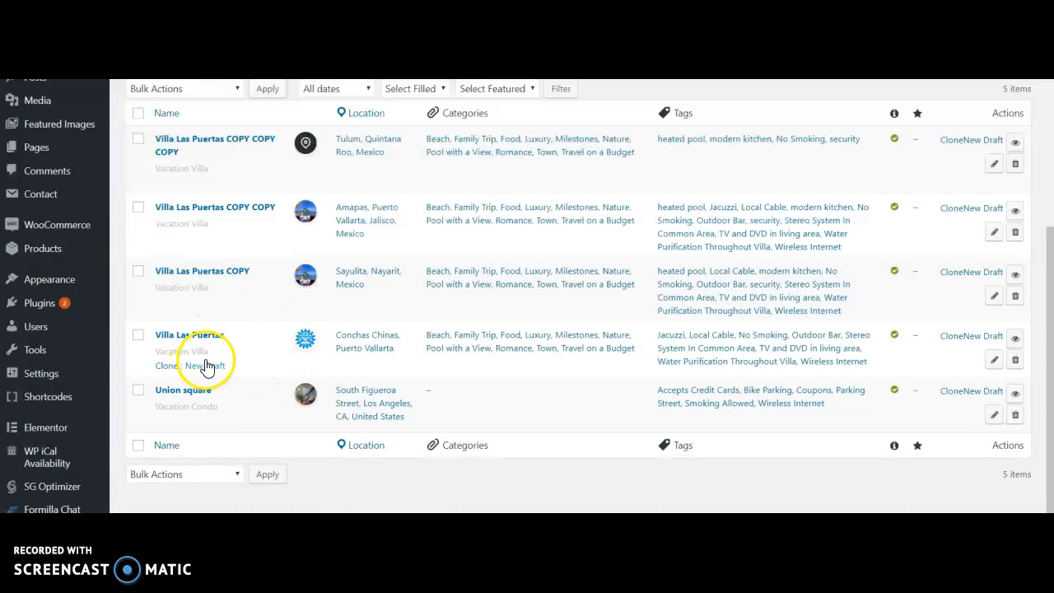
Step: Open the original Villa Las Puertas listing for editing from the list of all listings
{"action": "scroll", "coordinate": [139, 321], "scroll_direction": "up", "scroll_amount": 2}
{"action": "scroll", "coordinate": [66, 247], "scroll_direction": "up", "scroll_amount": 5}
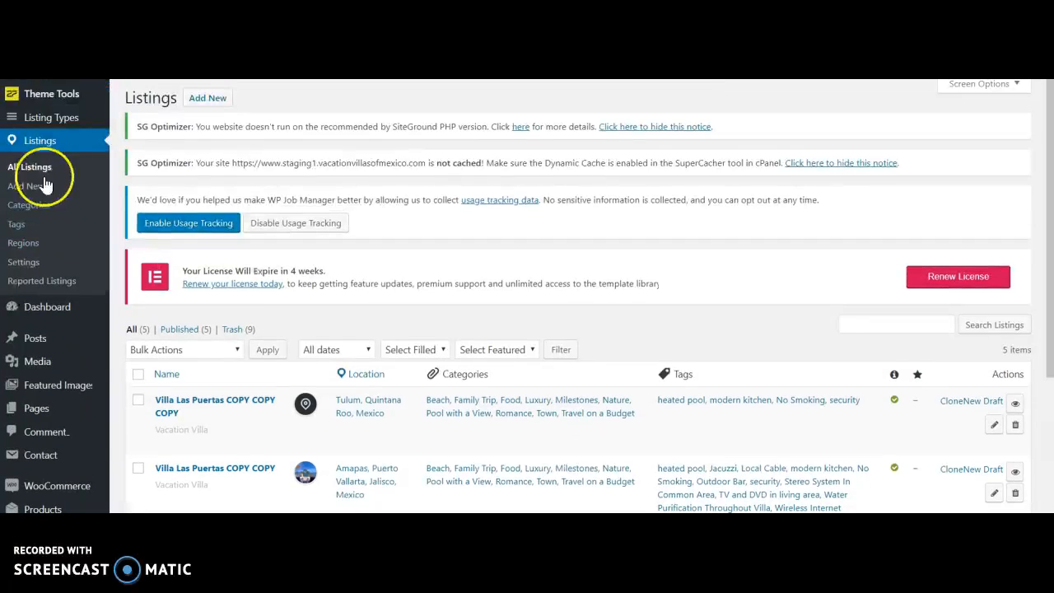
{"action": "mouse_move", "coordinate": [51, 117]}
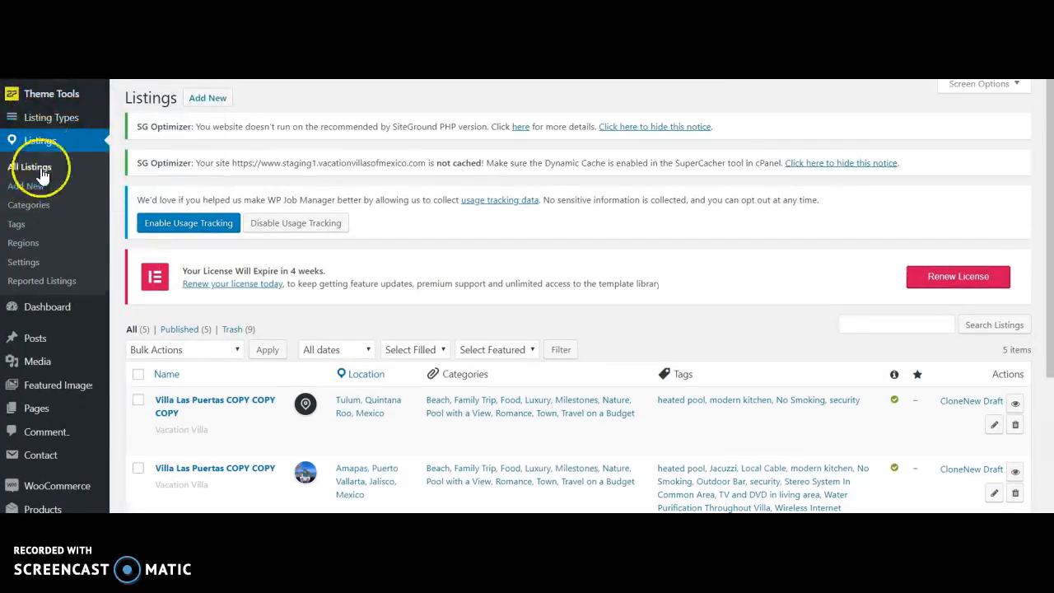
{"action": "scroll", "coordinate": [294, 464], "scroll_direction": "down", "scroll_amount": 6}
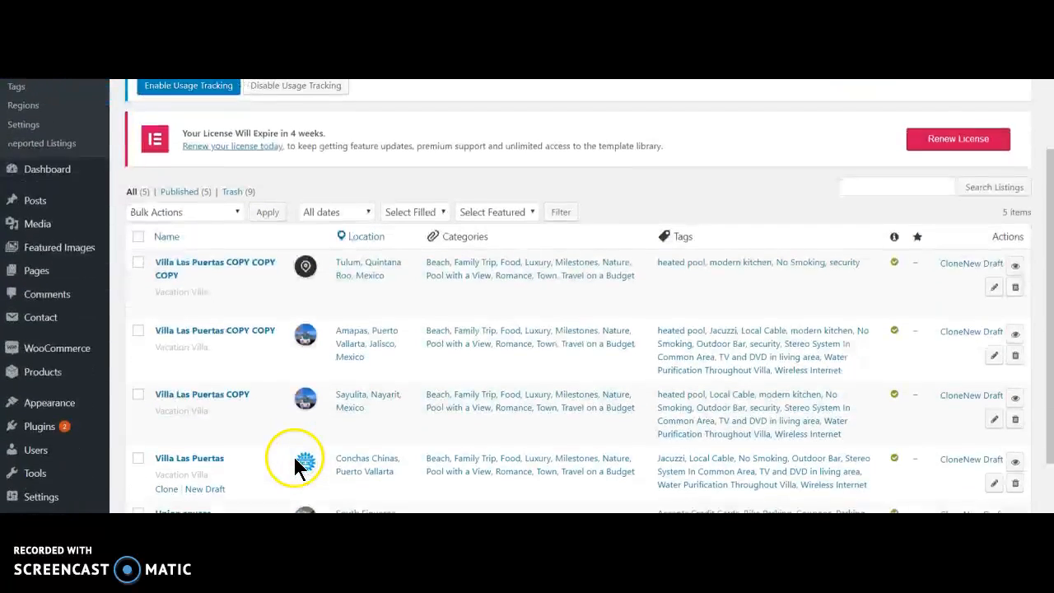
{"action": "scroll", "coordinate": [291, 452], "scroll_direction": "down", "scroll_amount": 1}
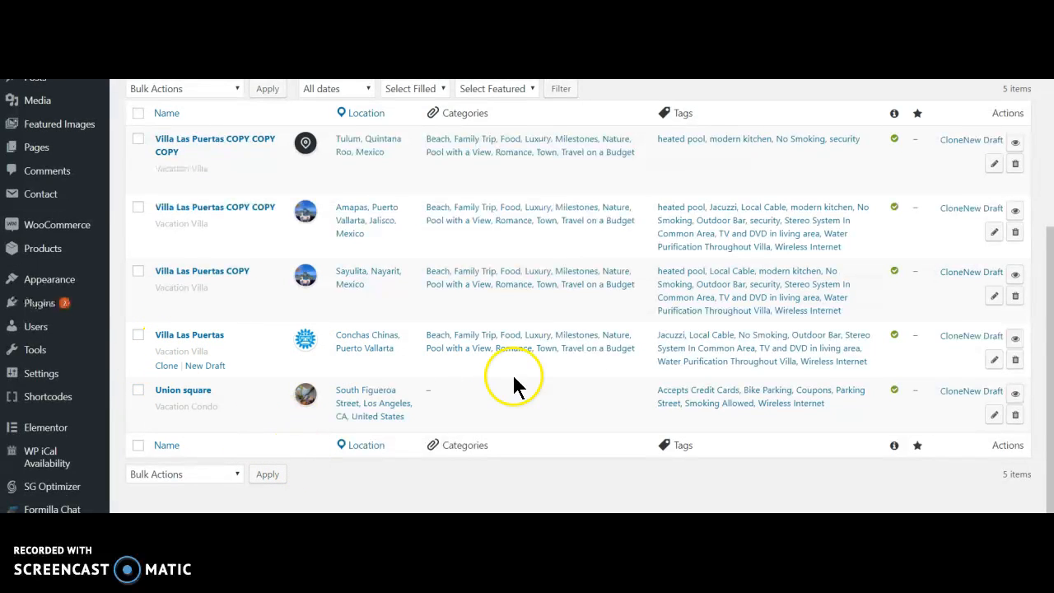
{"action": "left_click", "coordinate": [993, 362]}
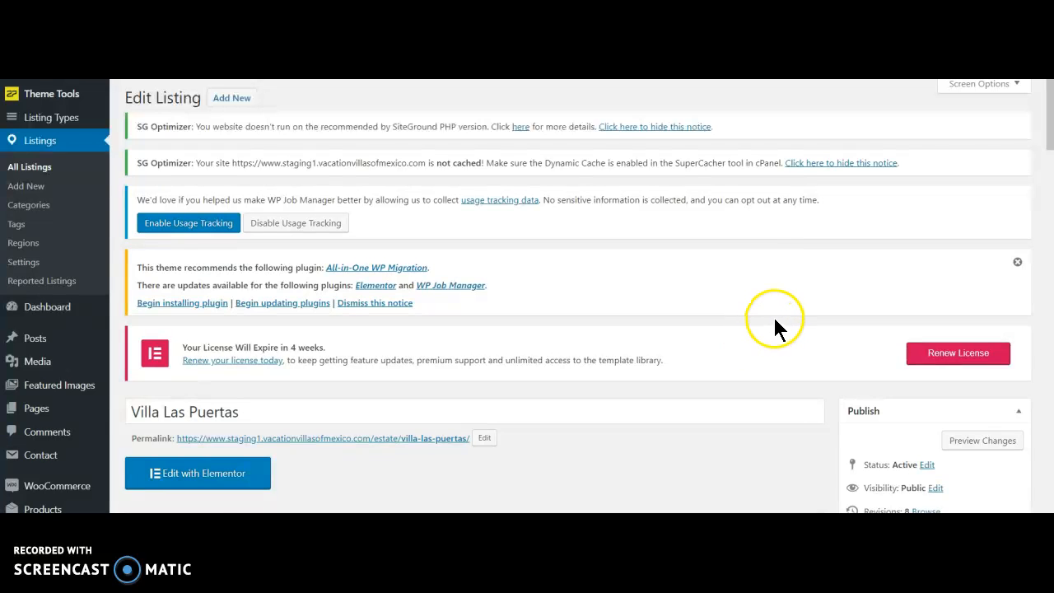
Step: Examine the listing's title, permalink, publishing options and full description text
{"action": "scroll", "coordinate": [773, 322], "scroll_direction": "down", "scroll_amount": 3}
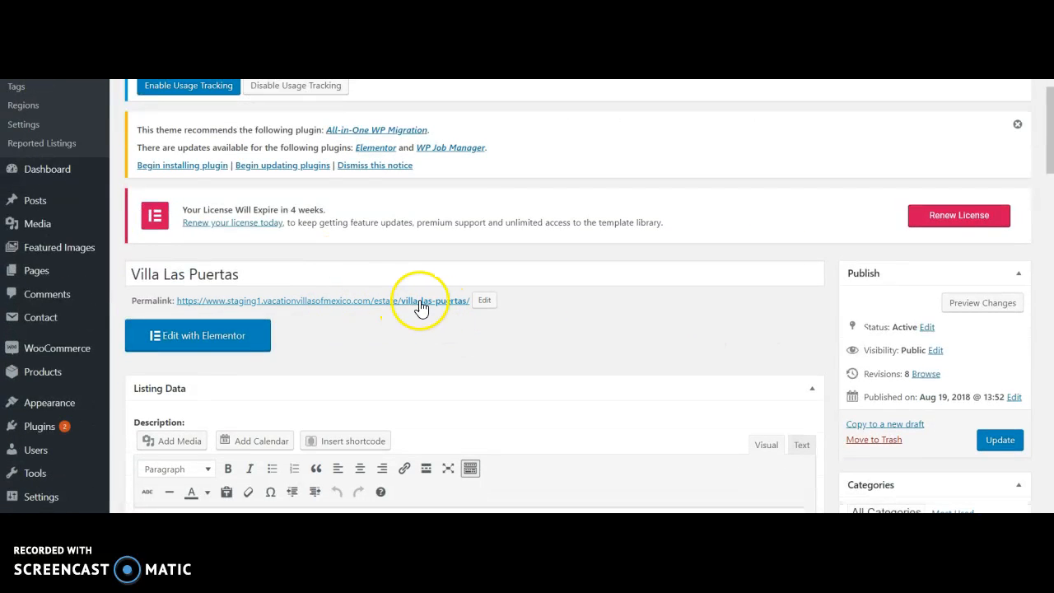
{"action": "scroll", "coordinate": [617, 321], "scroll_direction": "down", "scroll_amount": 2}
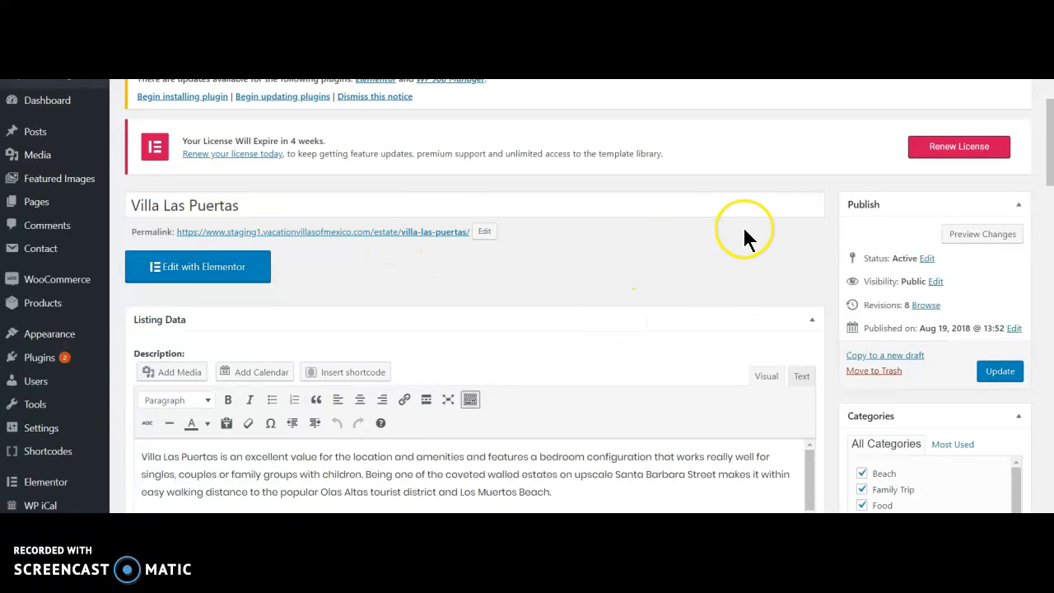
{"action": "scroll", "coordinate": [771, 230], "scroll_direction": "down", "scroll_amount": 3}
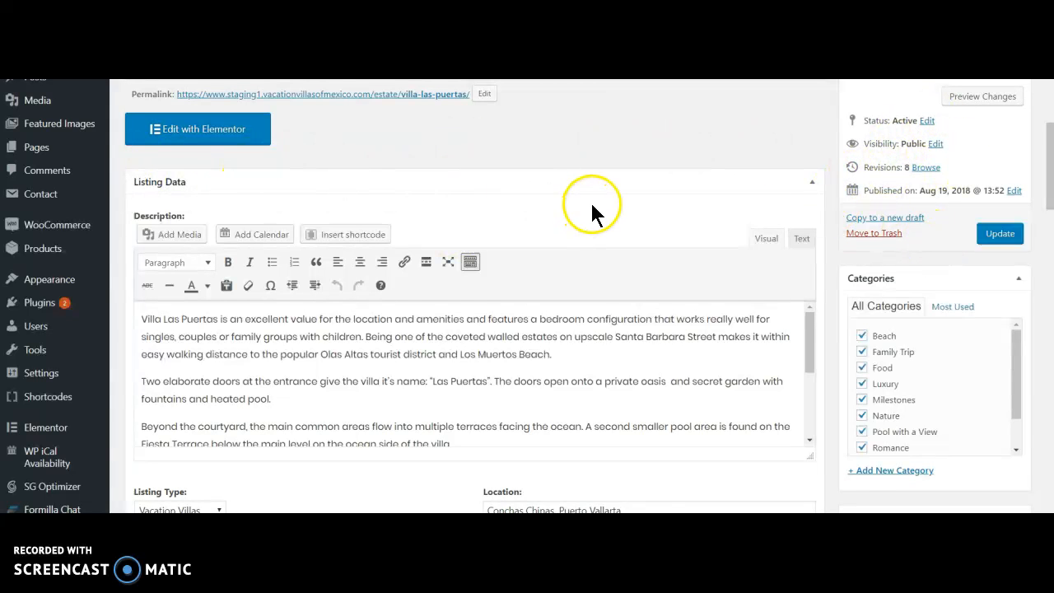
{"action": "scroll", "coordinate": [590, 211], "scroll_direction": "down", "scroll_amount": 2}
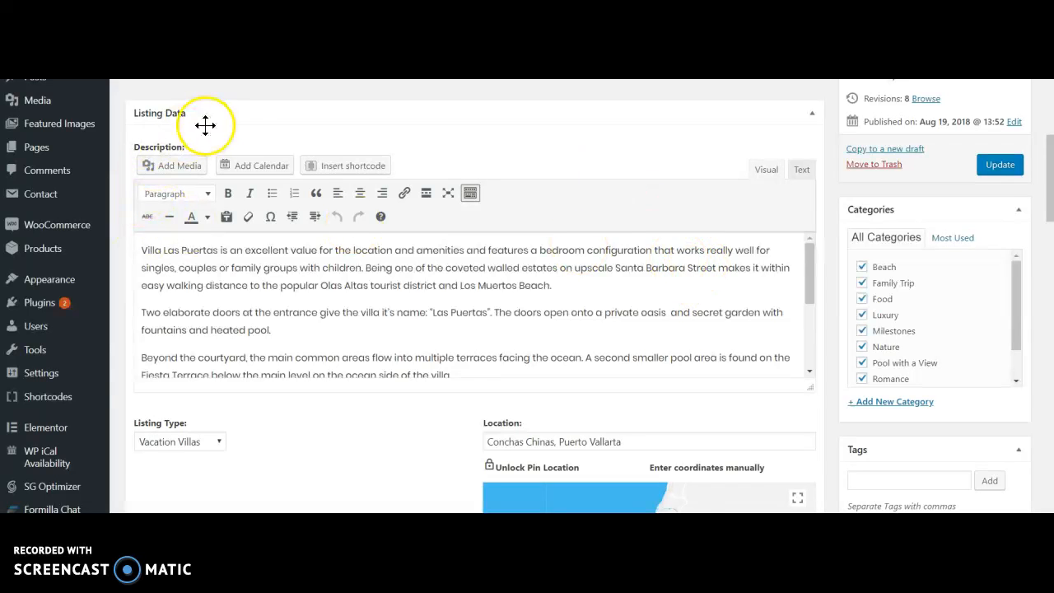
{"action": "scroll", "coordinate": [682, 283], "scroll_direction": "down", "scroll_amount": 1}
{"action": "scroll", "coordinate": [682, 283], "scroll_direction": "down", "scroll_amount": 2}
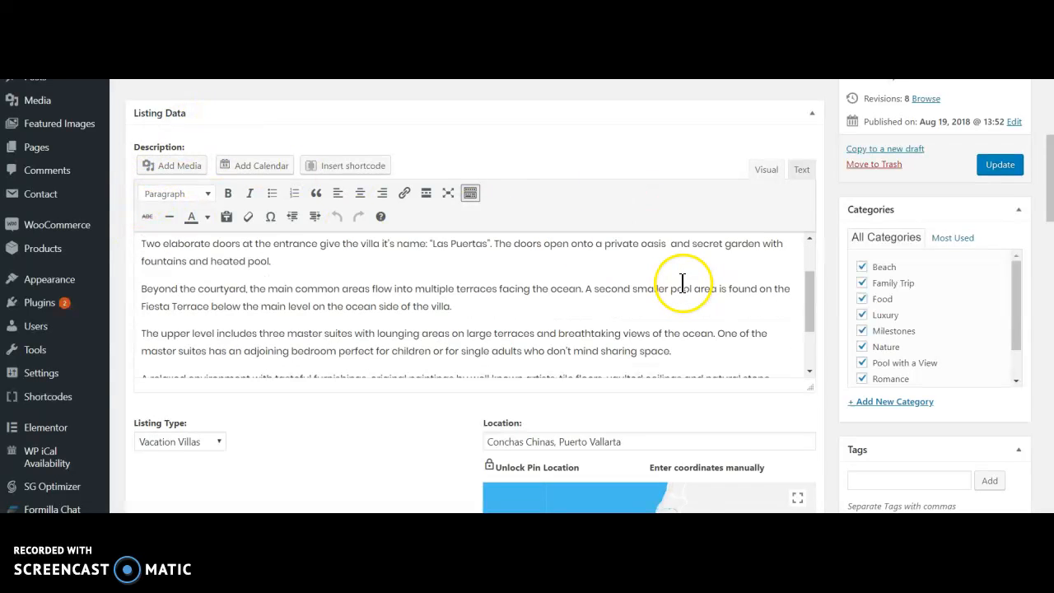
{"action": "scroll", "coordinate": [682, 283], "scroll_direction": "down", "scroll_amount": 3}
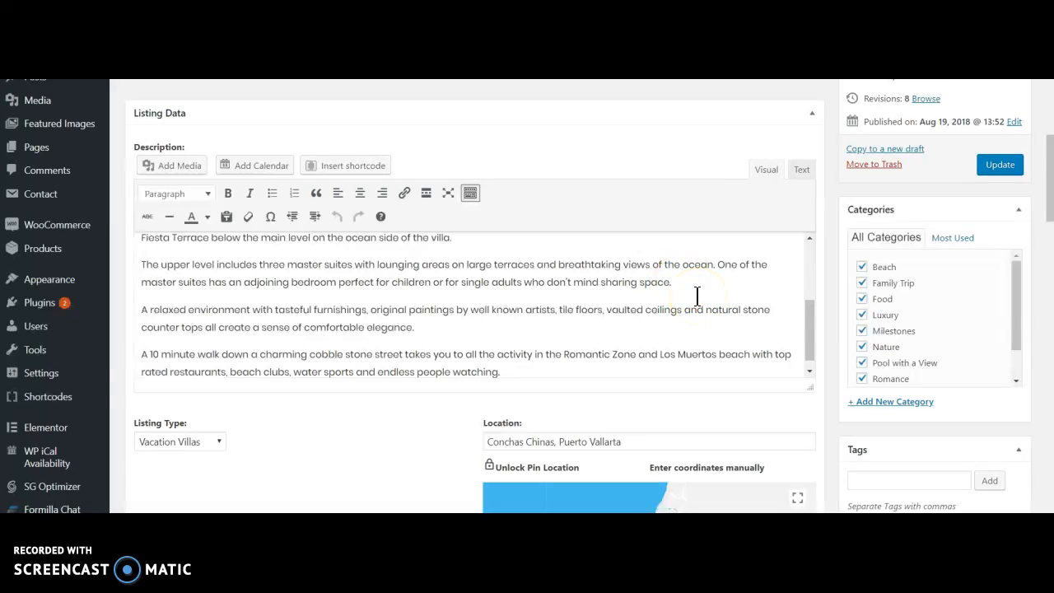
{"action": "scroll", "coordinate": [691, 287], "scroll_direction": "down", "scroll_amount": 1}
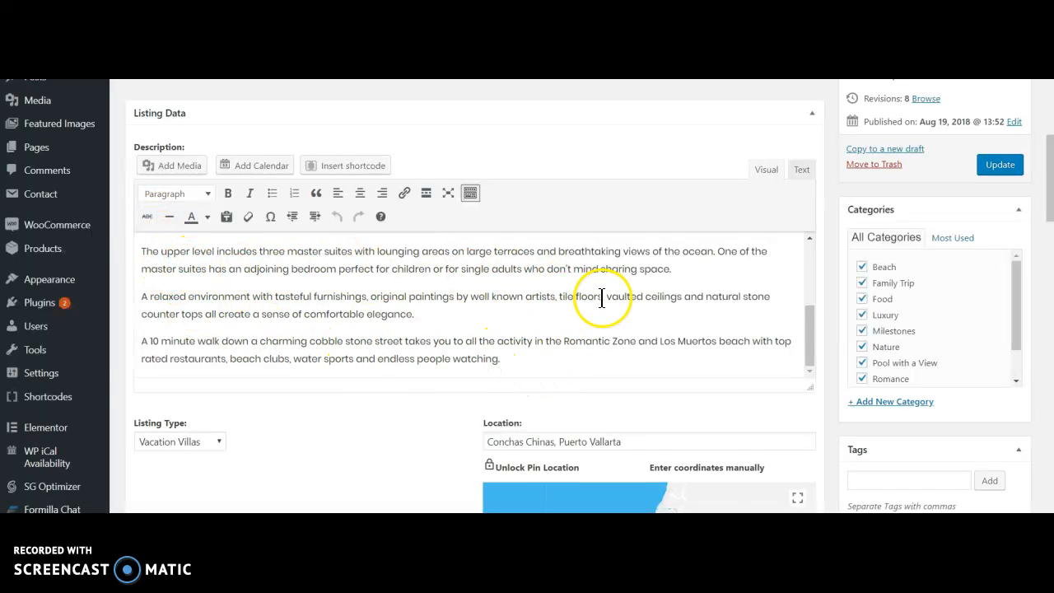
Step: Set the listing type to Vacation Villas and place the cursor in the location field
{"action": "scroll", "coordinate": [228, 348], "scroll_direction": "down", "scroll_amount": 2}
{"action": "left_click", "coordinate": [203, 306]}
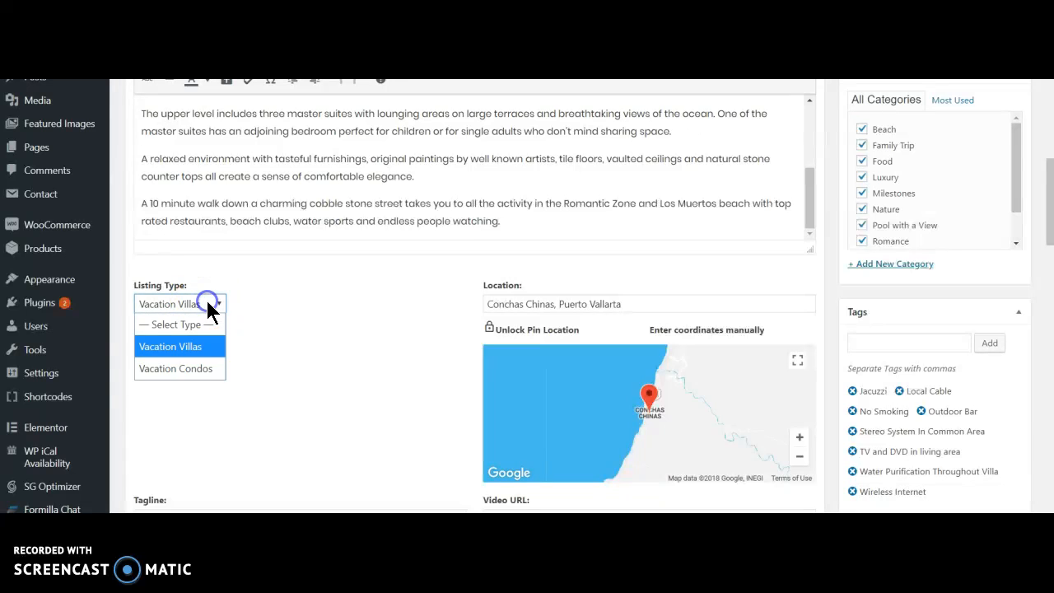
{"action": "left_click", "coordinate": [196, 347]}
{"action": "scroll", "coordinate": [396, 329], "scroll_direction": "down", "scroll_amount": 1}
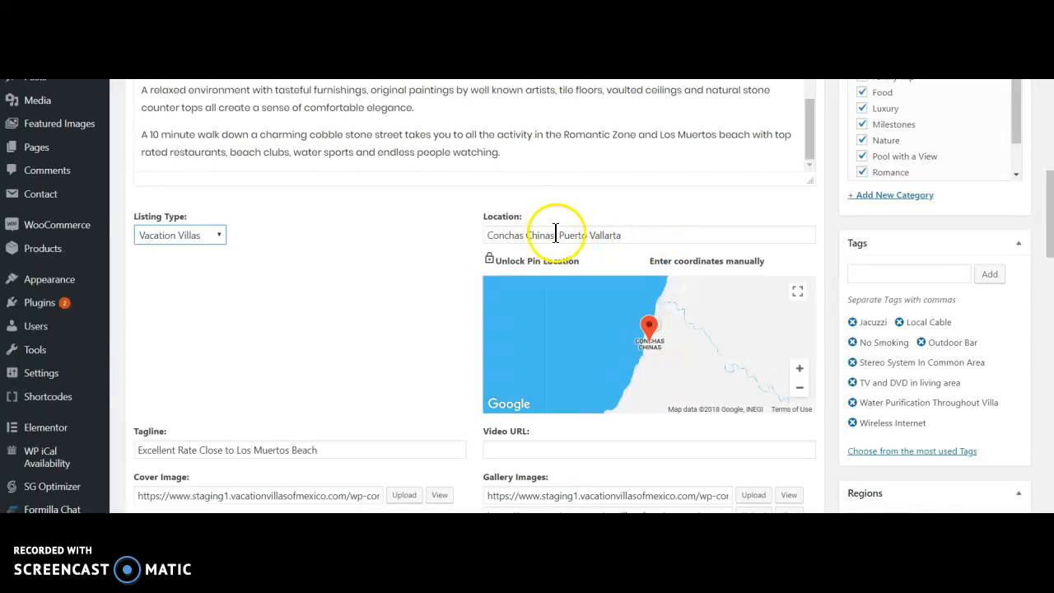
{"action": "left_click", "coordinate": [532, 236]}
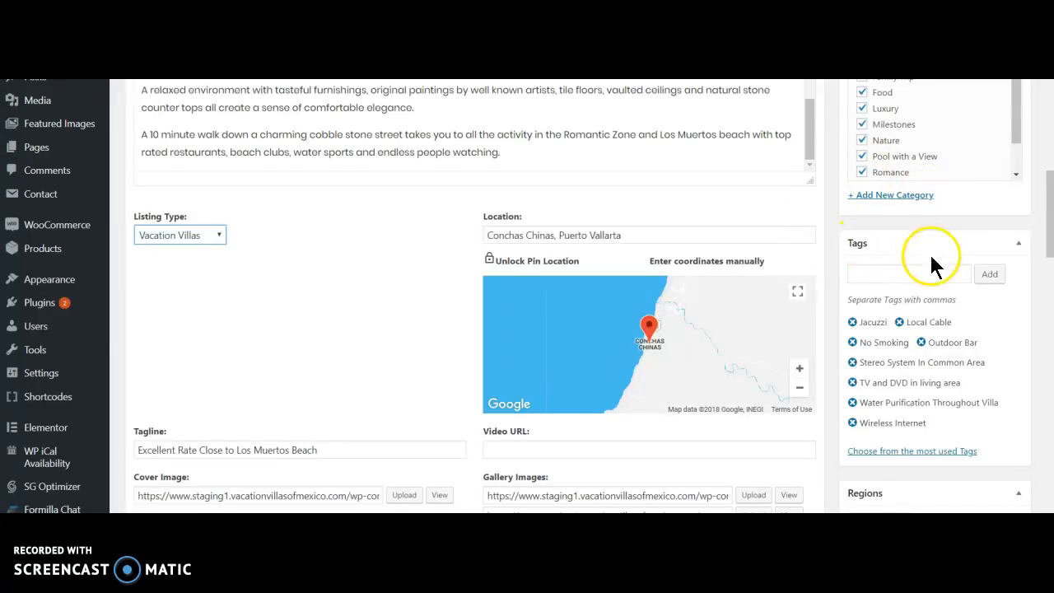
{"action": "scroll", "coordinate": [946, 430], "scroll_direction": "down", "scroll_amount": 1}
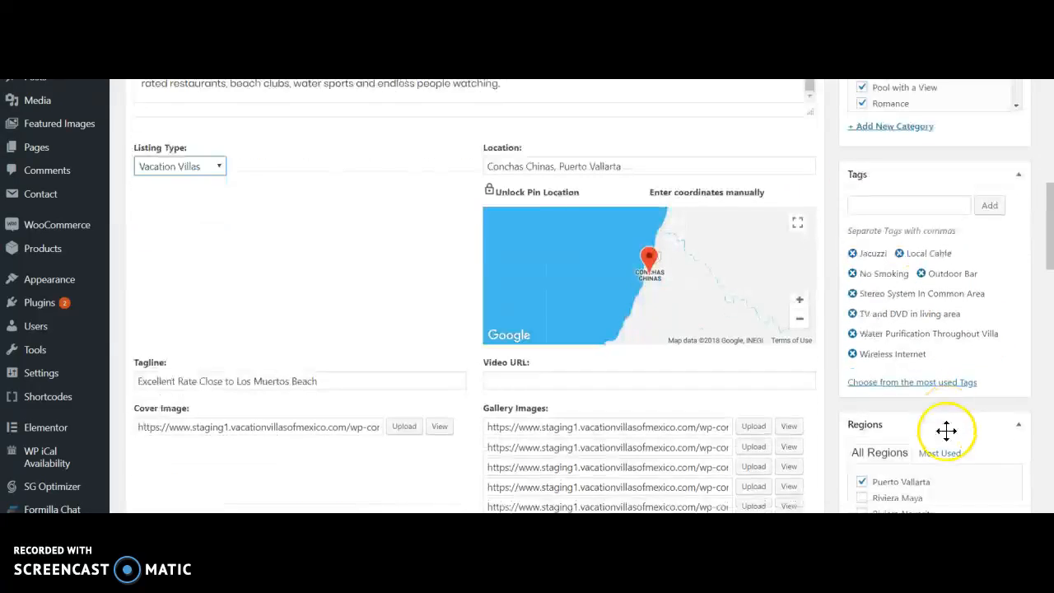
{"action": "left_click", "coordinate": [890, 206]}
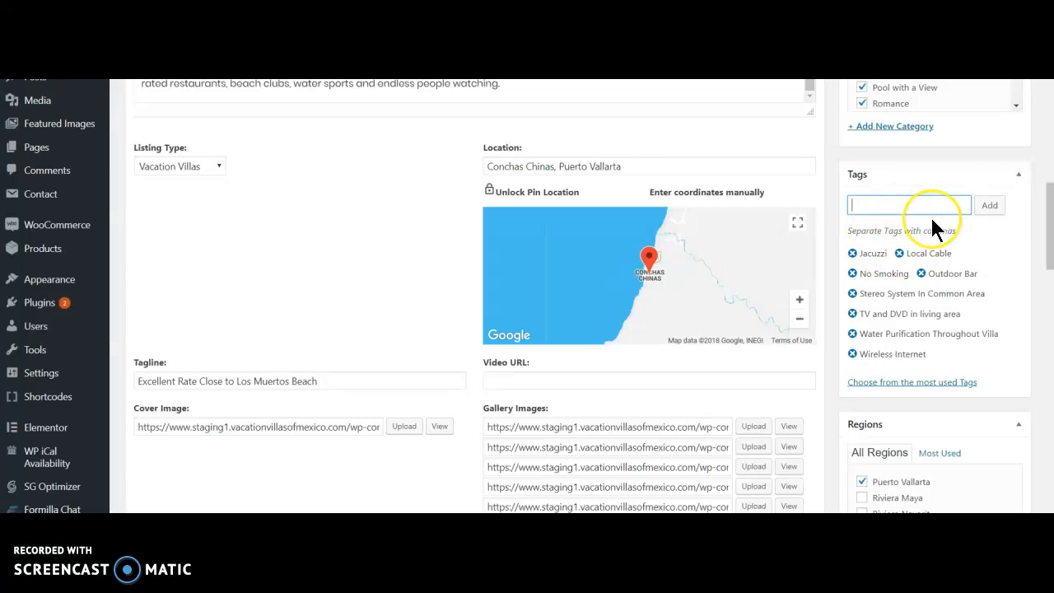
{"action": "type", "text": "nw"}
{"action": "type", "text": "ew tag"}
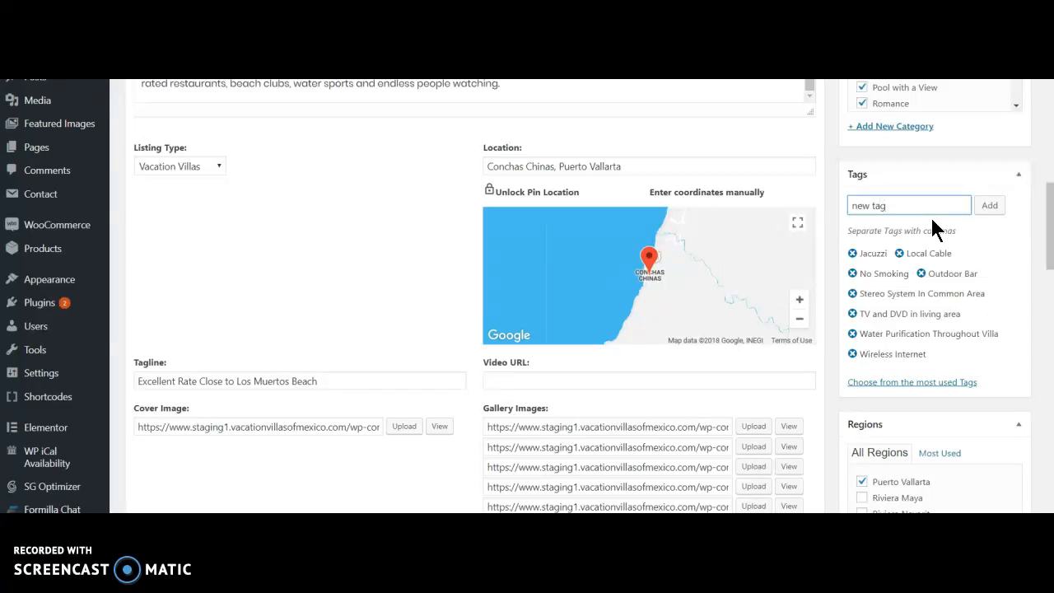
{"action": "left_click_drag", "start_coordinate": [909, 210], "coordinate": [826, 209]}
{"action": "key", "text": "BackSpace"}
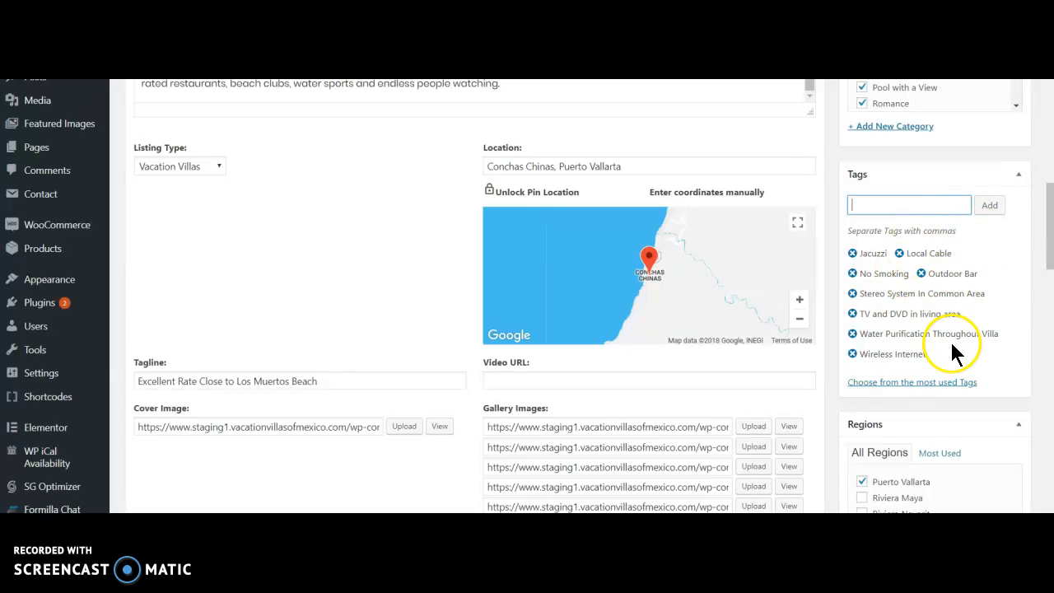
Step: Collapse the Post Attributes section and the Listing Settings section that holds the priority options
{"action": "scroll", "coordinate": [889, 309], "scroll_direction": "down", "scroll_amount": 1}
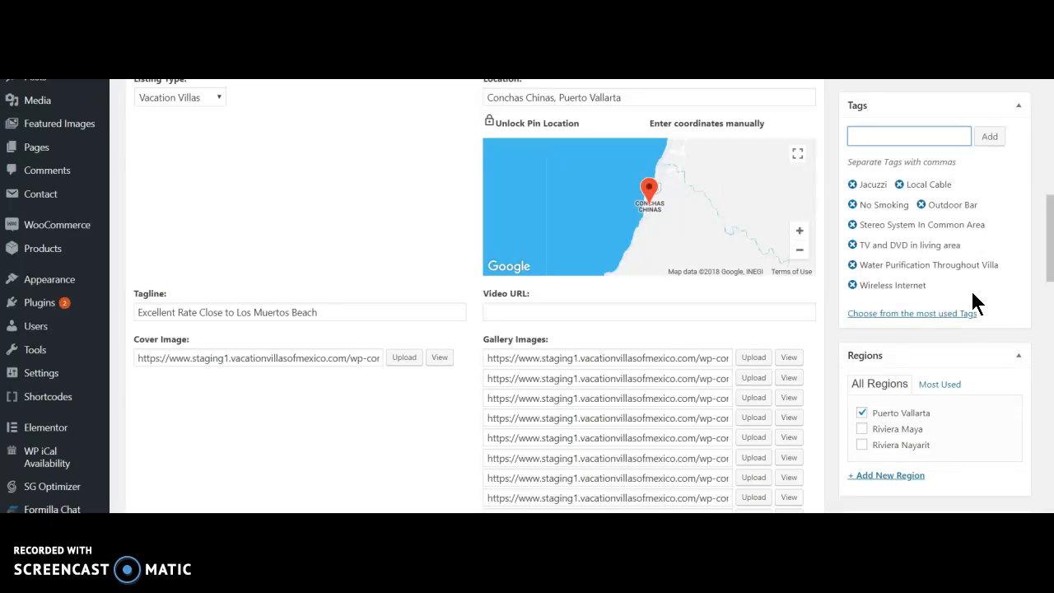
{"action": "scroll", "coordinate": [941, 396], "scroll_direction": "down", "scroll_amount": 2}
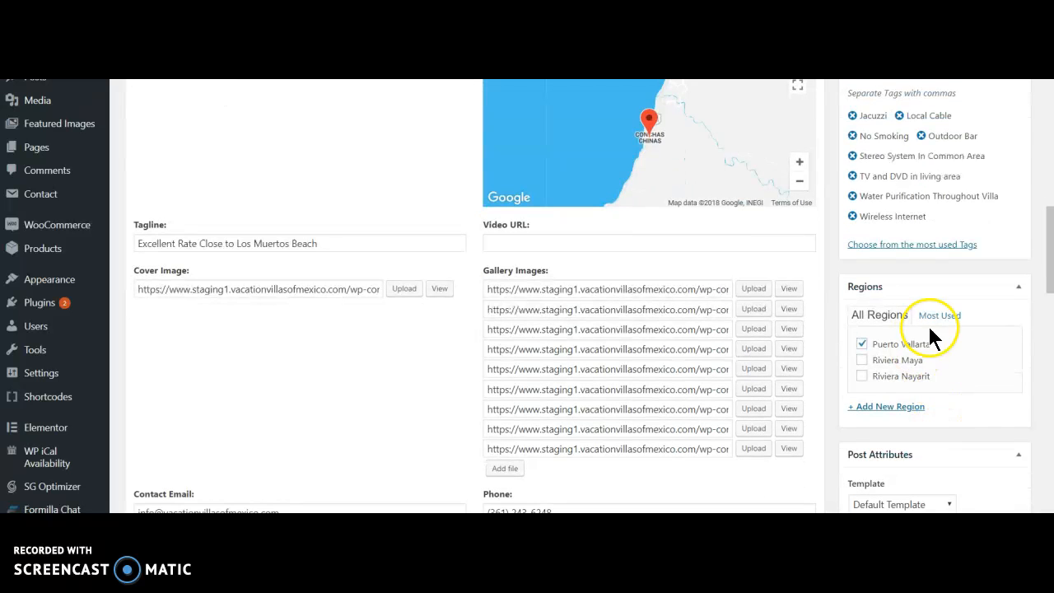
{"action": "scroll", "coordinate": [960, 324], "scroll_direction": "down", "scroll_amount": 2}
{"action": "scroll", "coordinate": [980, 337], "scroll_direction": "down", "scroll_amount": 4}
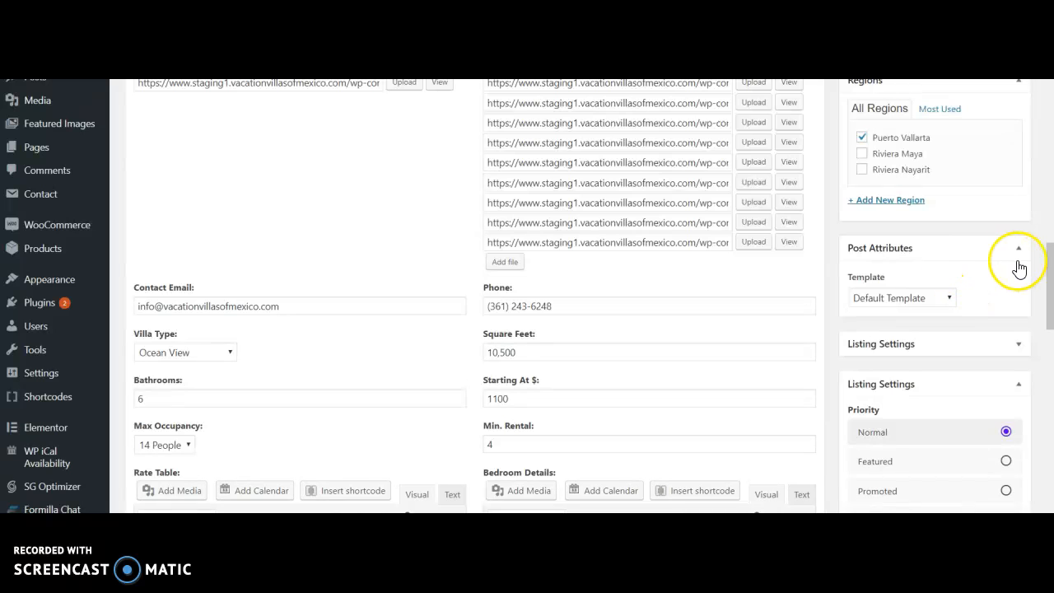
{"action": "left_click", "coordinate": [1017, 251]}
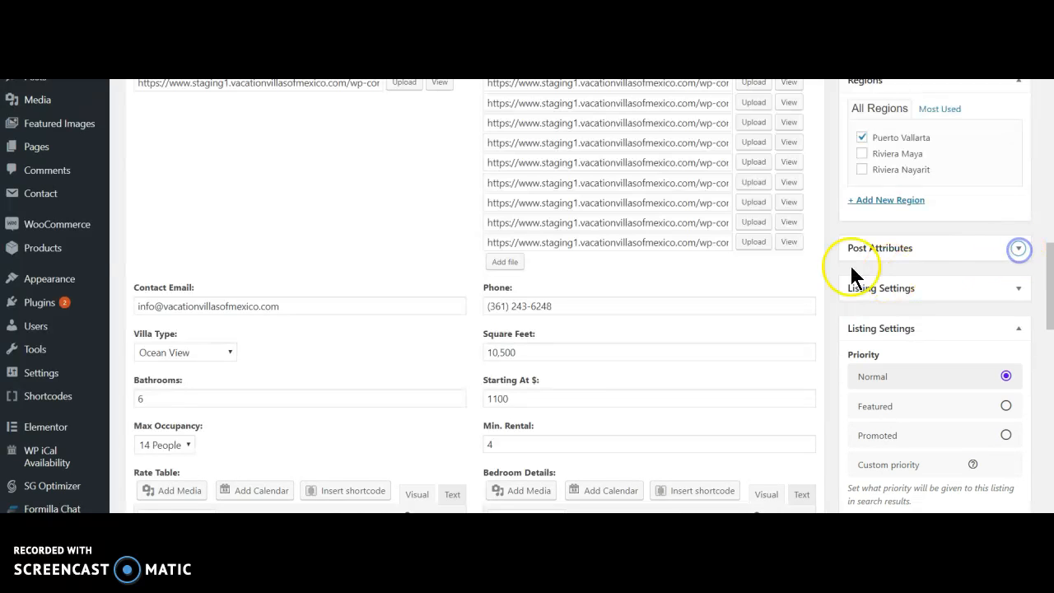
{"action": "left_click", "coordinate": [1018, 295]}
{"action": "left_click", "coordinate": [1016, 291]}
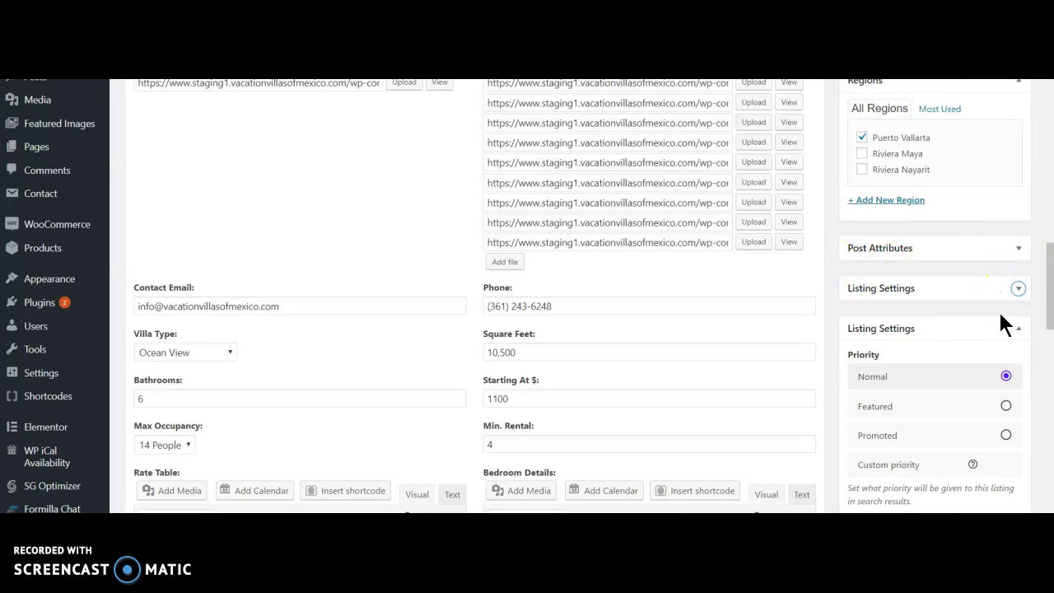
{"action": "scroll", "coordinate": [996, 320], "scroll_direction": "down", "scroll_amount": 2}
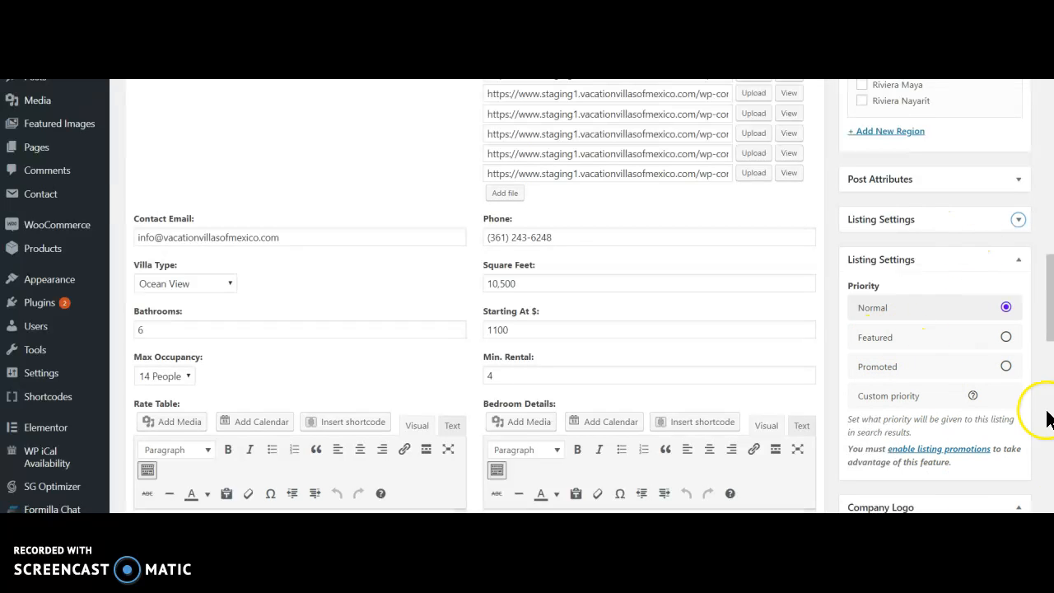
{"action": "left_click", "coordinate": [1019, 265]}
Step: Replace the company logo with the image favicon-cleaned-up.png, found by searching the media library for "favicon"
{"action": "left_click", "coordinate": [884, 362]}
{"action": "left_click", "coordinate": [917, 430]}
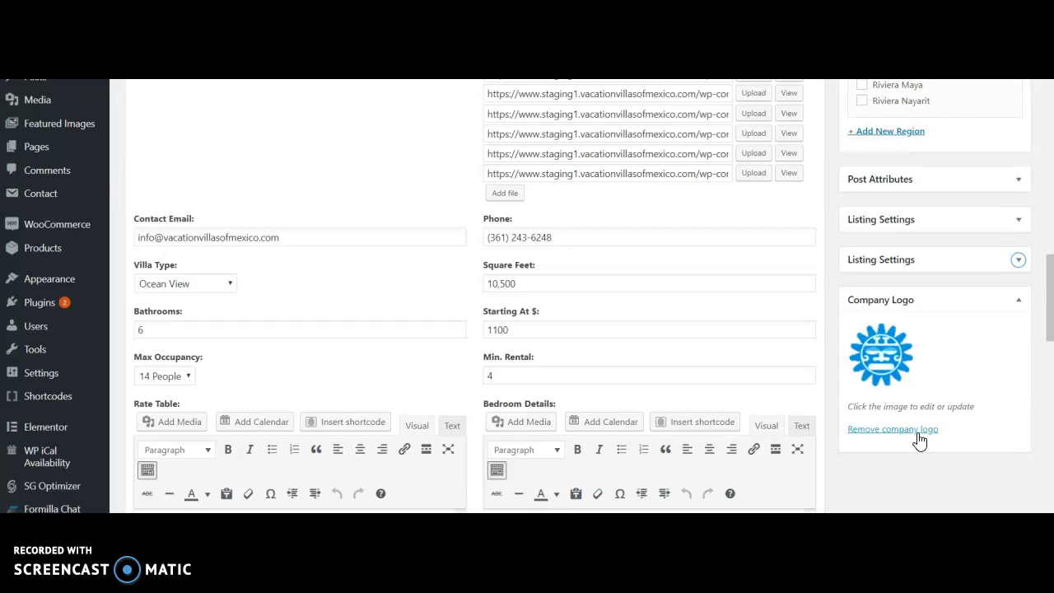
{"action": "left_click", "coordinate": [891, 437]}
{"action": "left_click", "coordinate": [904, 431]}
{"action": "left_click", "coordinate": [902, 430]}
{"action": "left_click", "coordinate": [908, 329]}
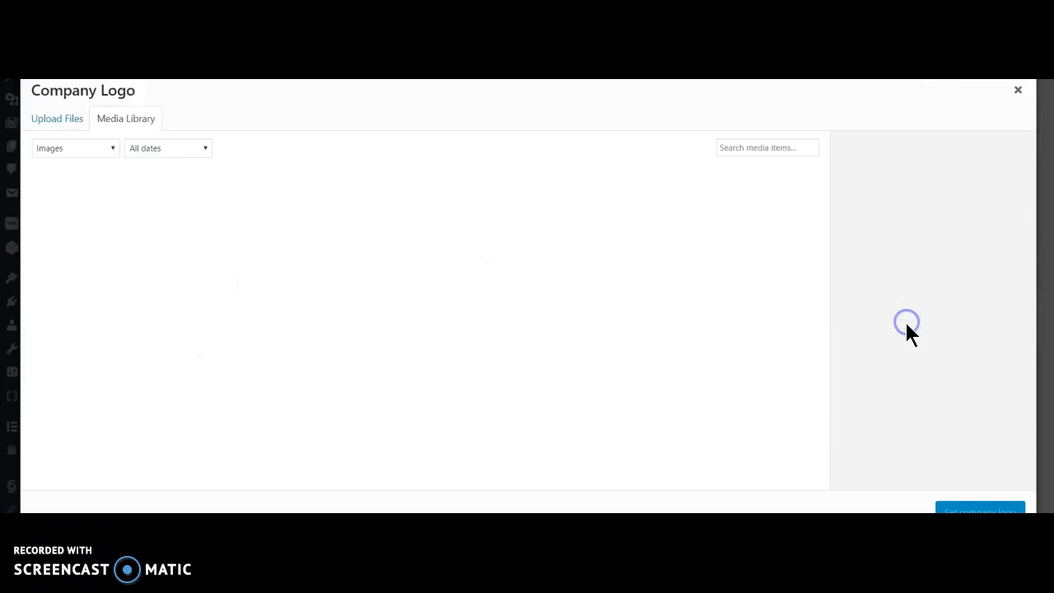
{"action": "left_click", "coordinate": [771, 148]}
{"action": "type", "text": "favicon"}
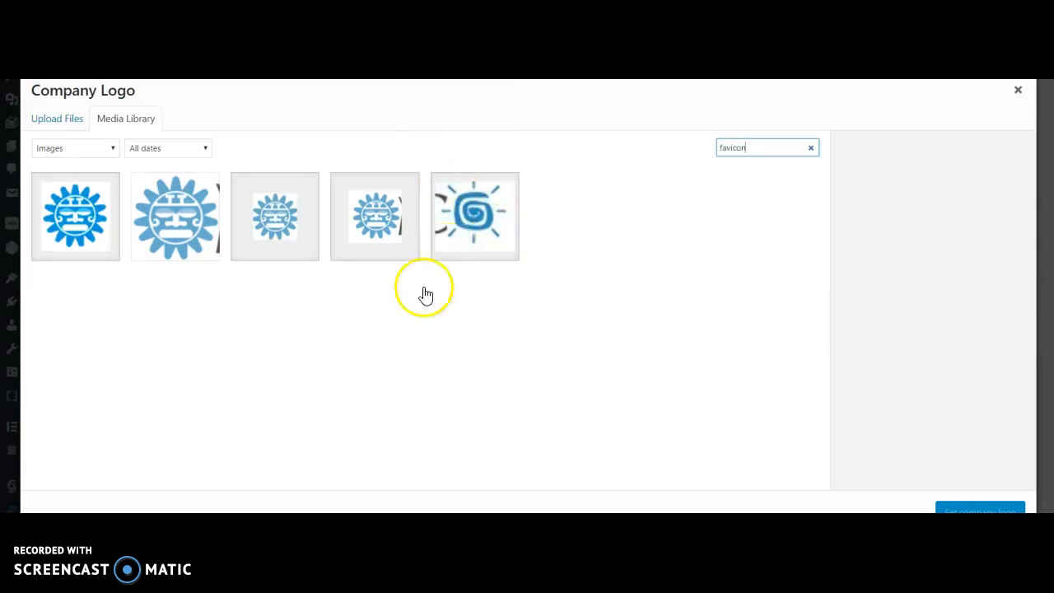
{"action": "left_click", "coordinate": [69, 239]}
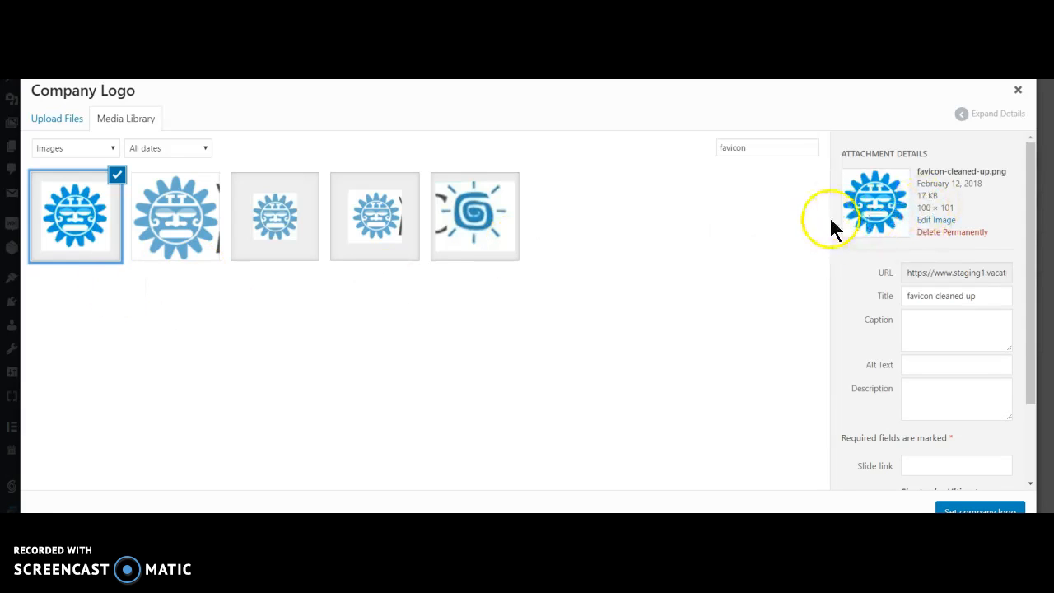
{"action": "left_click", "coordinate": [981, 511]}
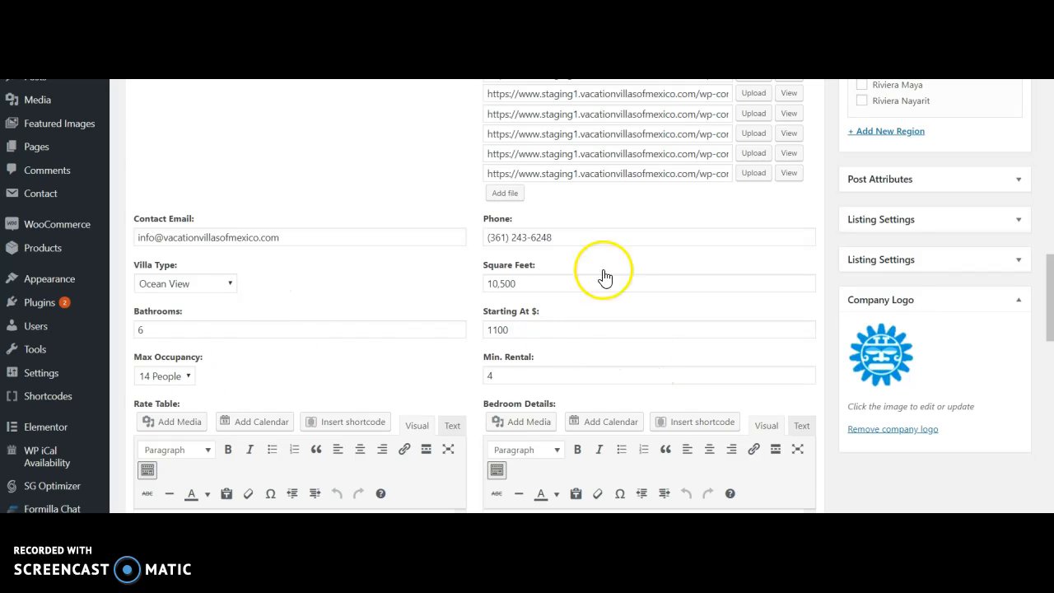
Step: Review the listing's type, location, tagline, video URL, cover image and gallery image fields
{"action": "scroll", "coordinate": [258, 238], "scroll_direction": "up", "scroll_amount": 3}
{"action": "scroll", "coordinate": [252, 247], "scroll_direction": "up", "scroll_amount": 3}
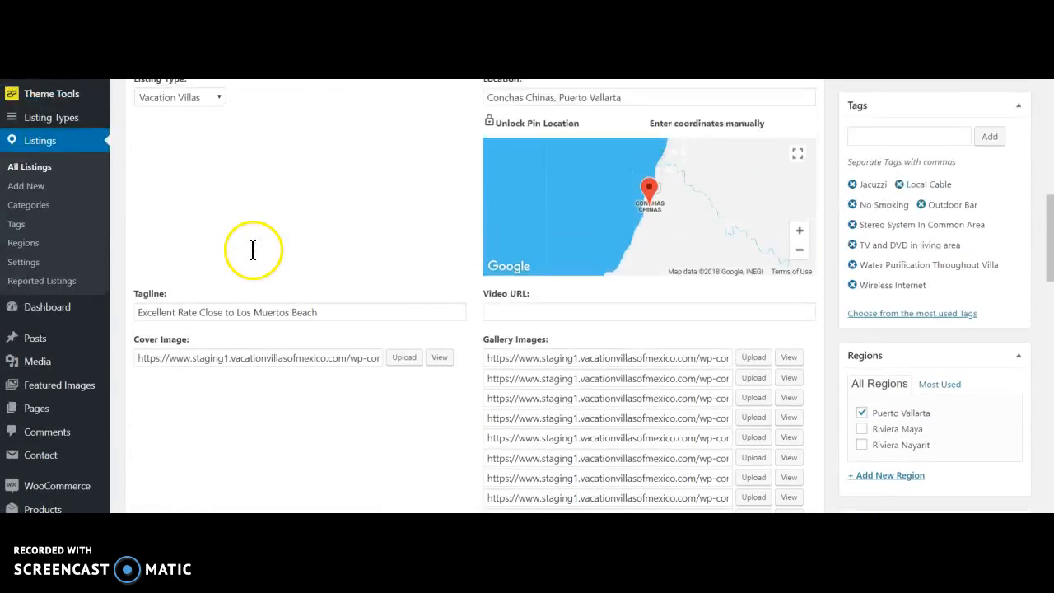
{"action": "scroll", "coordinate": [312, 272], "scroll_direction": "up", "scroll_amount": 3}
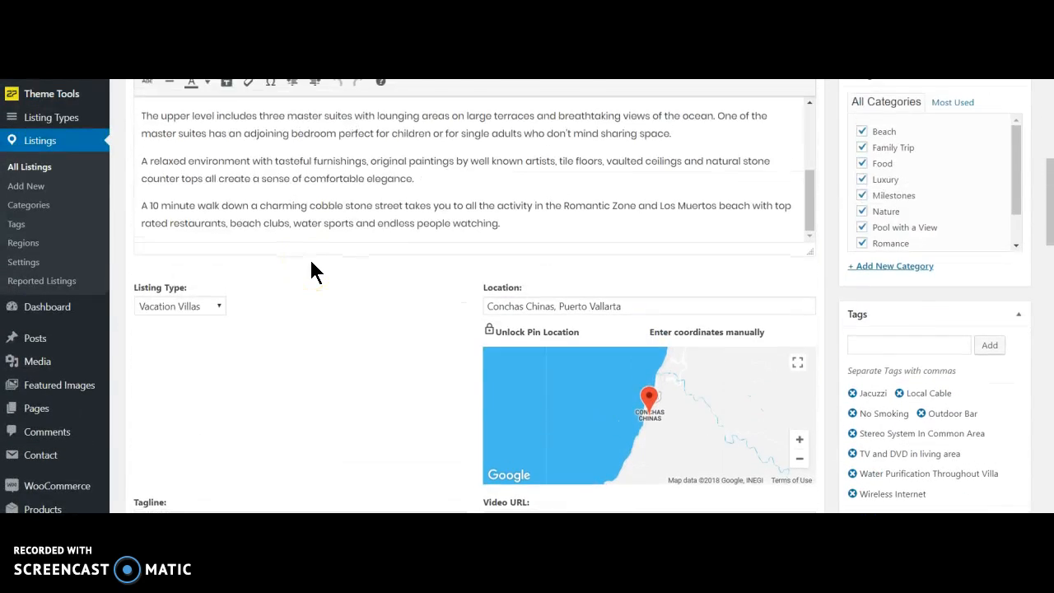
{"action": "scroll", "coordinate": [500, 277], "scroll_direction": "down", "scroll_amount": 2}
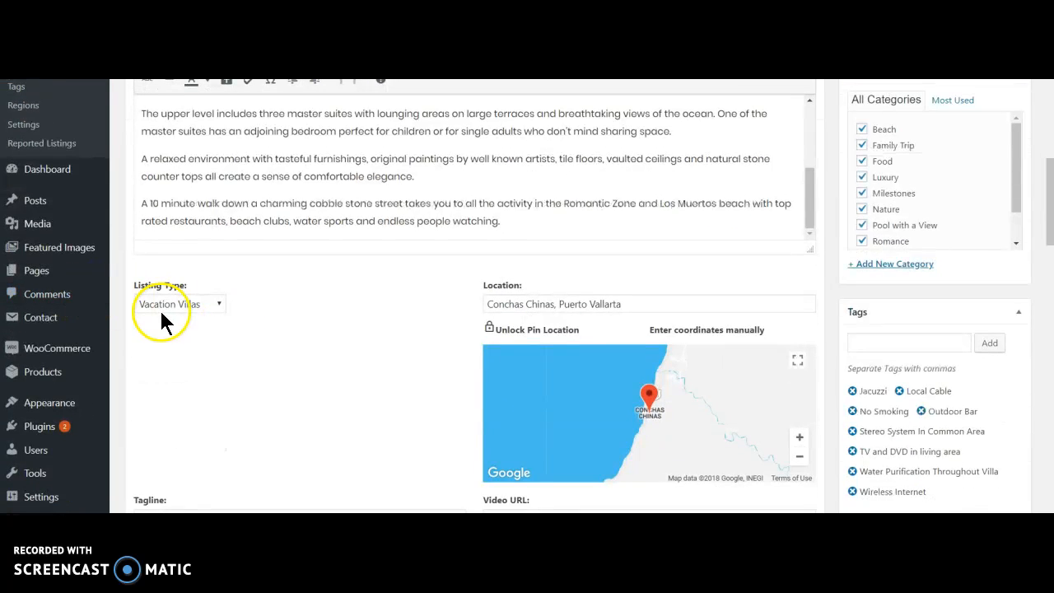
{"action": "scroll", "coordinate": [337, 354], "scroll_direction": "down", "scroll_amount": 3}
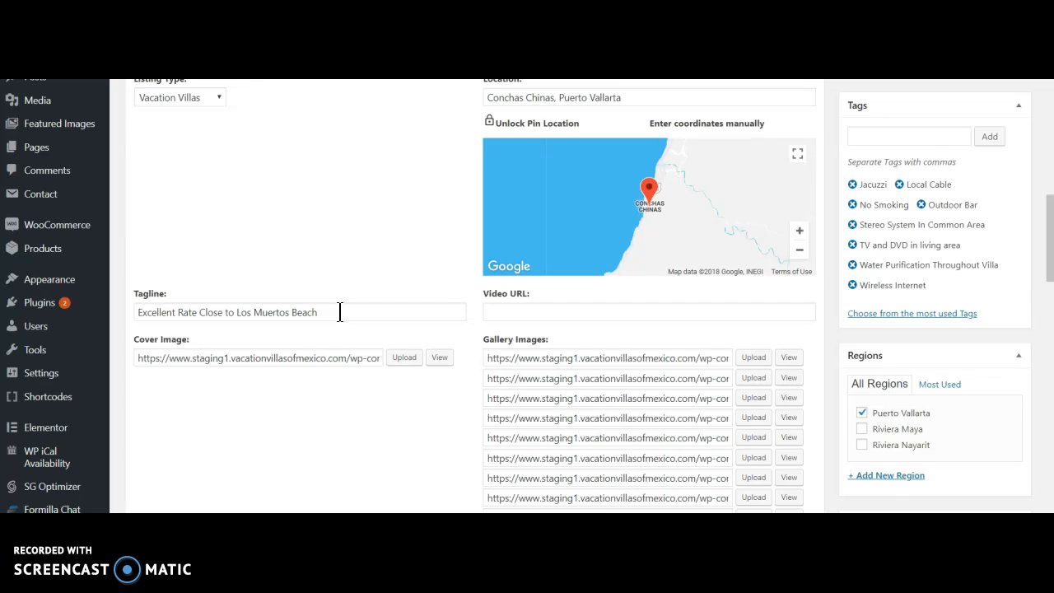
{"action": "left_click", "coordinate": [527, 309]}
{"action": "scroll", "coordinate": [272, 395], "scroll_direction": "down", "scroll_amount": 1}
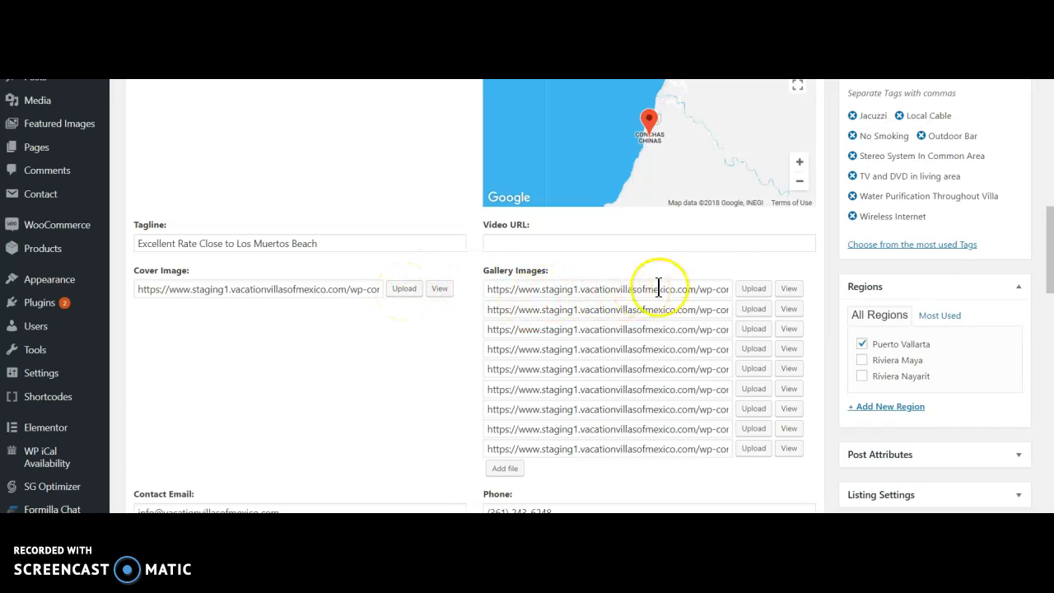
Step: Add a blank file row to the gallery images, and open the media library for it without choosing an image
{"action": "scroll", "coordinate": [647, 350], "scroll_direction": "down", "scroll_amount": 1}
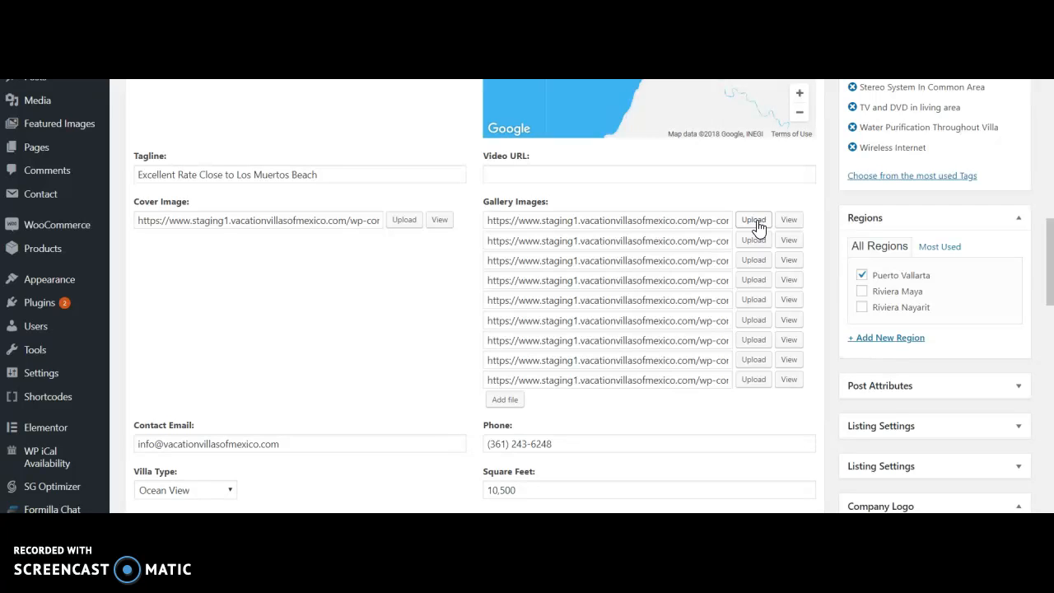
{"action": "left_click", "coordinate": [506, 402]}
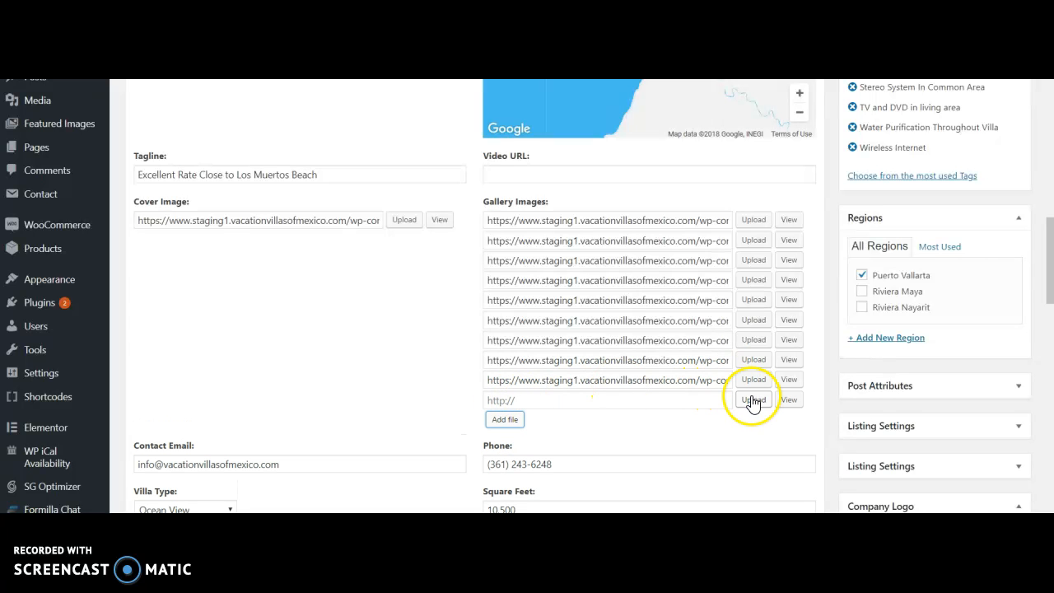
{"action": "left_click", "coordinate": [753, 400]}
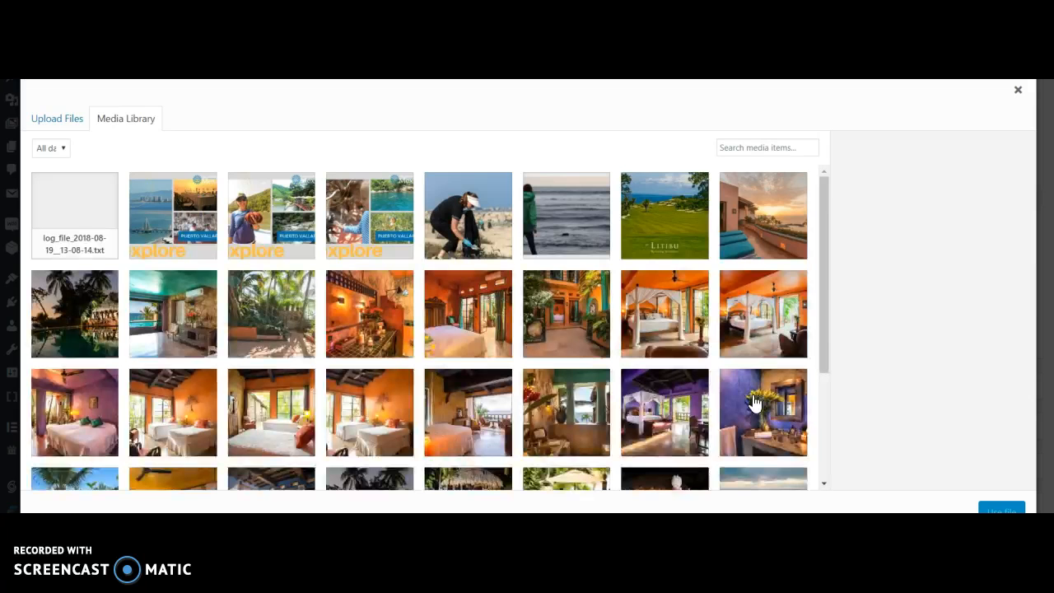
{"action": "left_click", "coordinate": [1019, 94]}
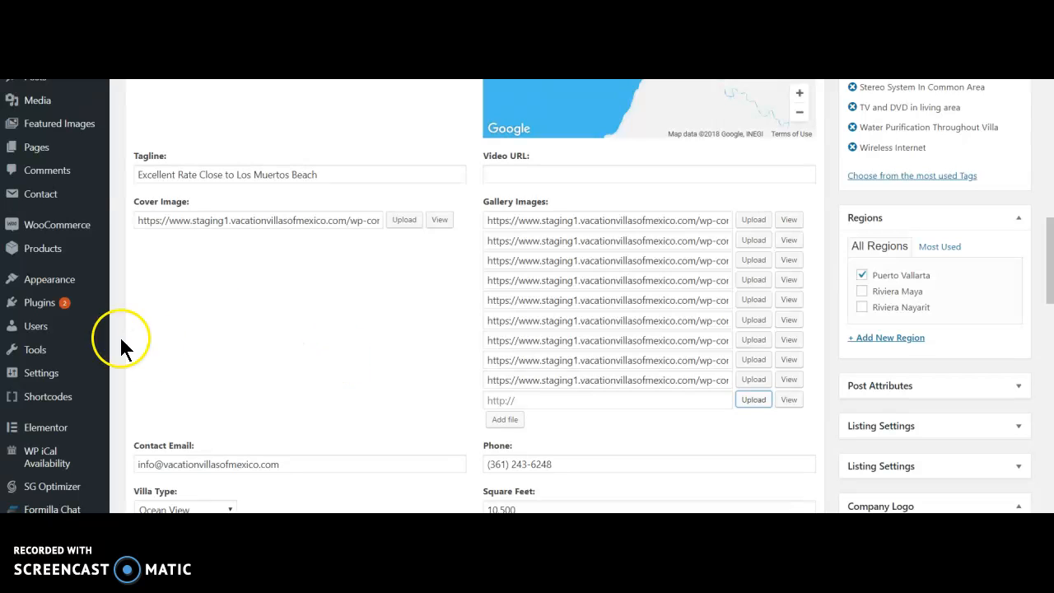
Step: Review the contact, villa type, square feet, starting price, minimum rental, bathrooms and maximum occupancy fields, including the villa type and occupancy choices
{"action": "scroll", "coordinate": [346, 325], "scroll_direction": "down", "scroll_amount": 3}
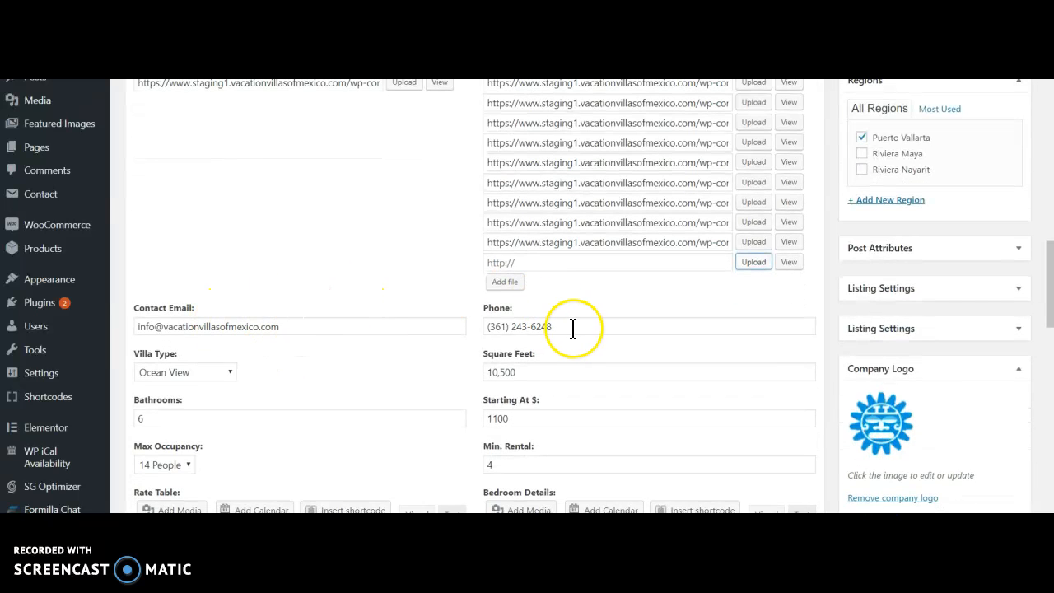
{"action": "scroll", "coordinate": [572, 327], "scroll_direction": "down", "scroll_amount": 2}
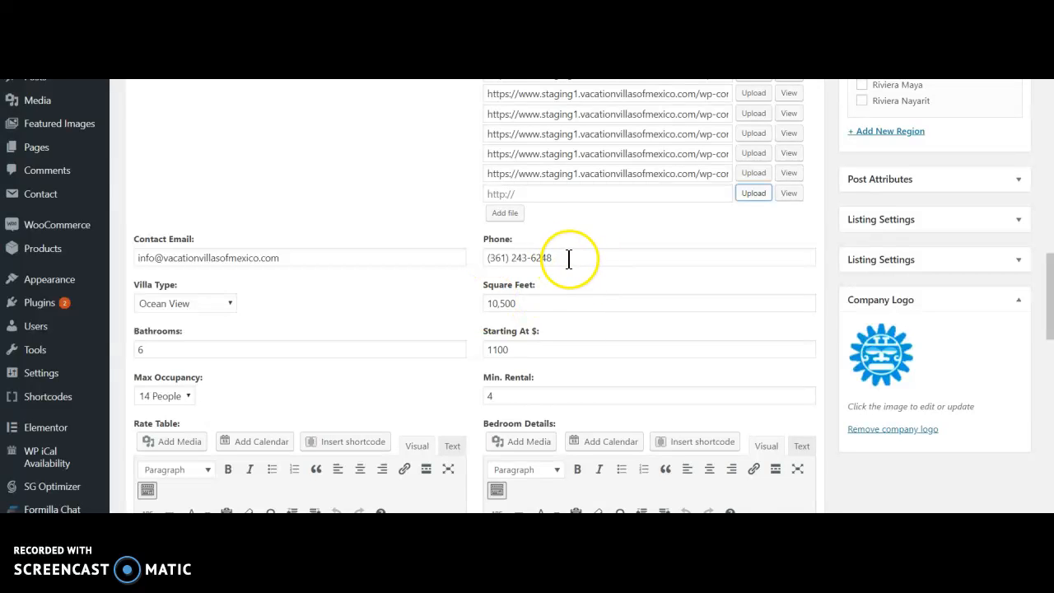
{"action": "left_click", "coordinate": [204, 304]}
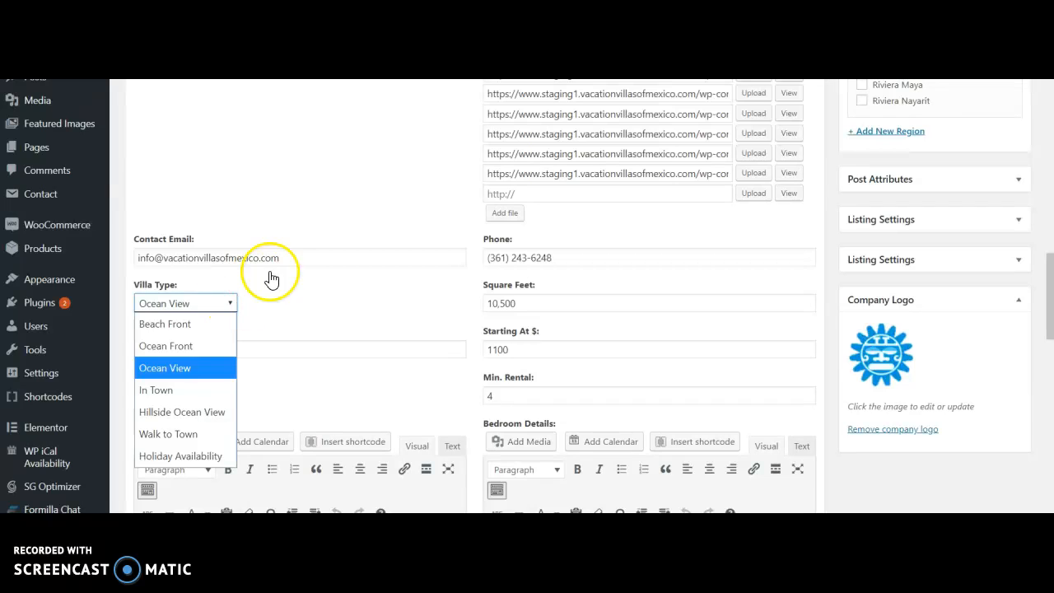
{"action": "left_click", "coordinate": [217, 303]}
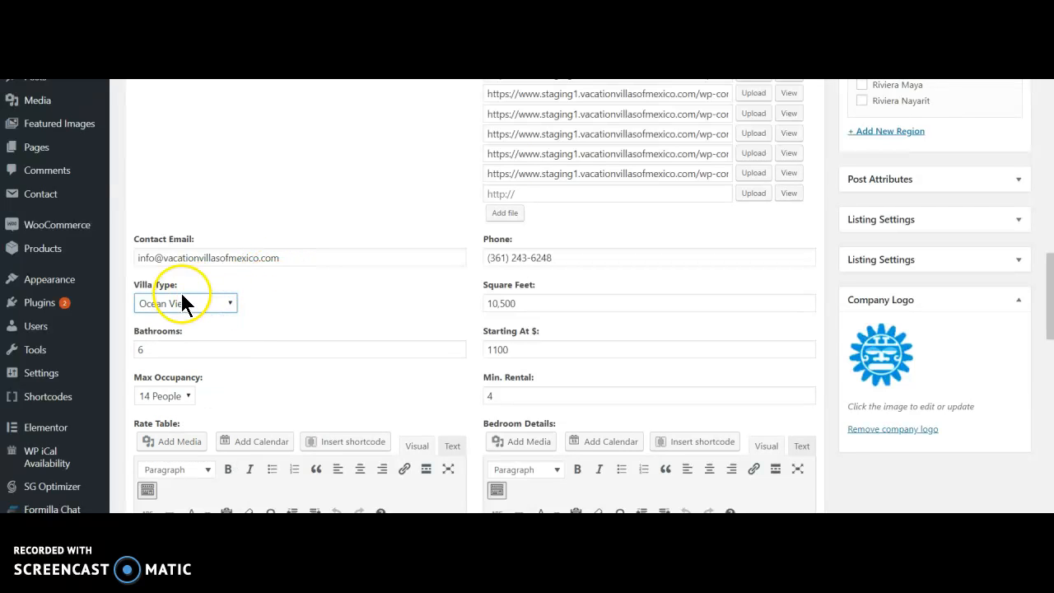
{"action": "left_click", "coordinate": [546, 299]}
{"action": "left_click", "coordinate": [546, 348]}
{"action": "left_click", "coordinate": [537, 390]}
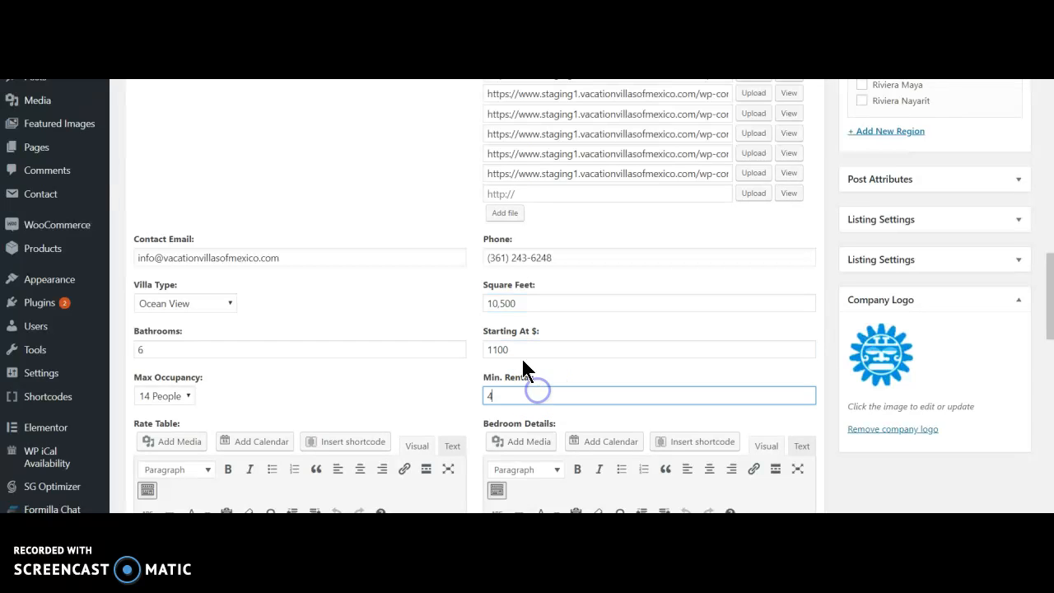
{"action": "left_click", "coordinate": [206, 350]}
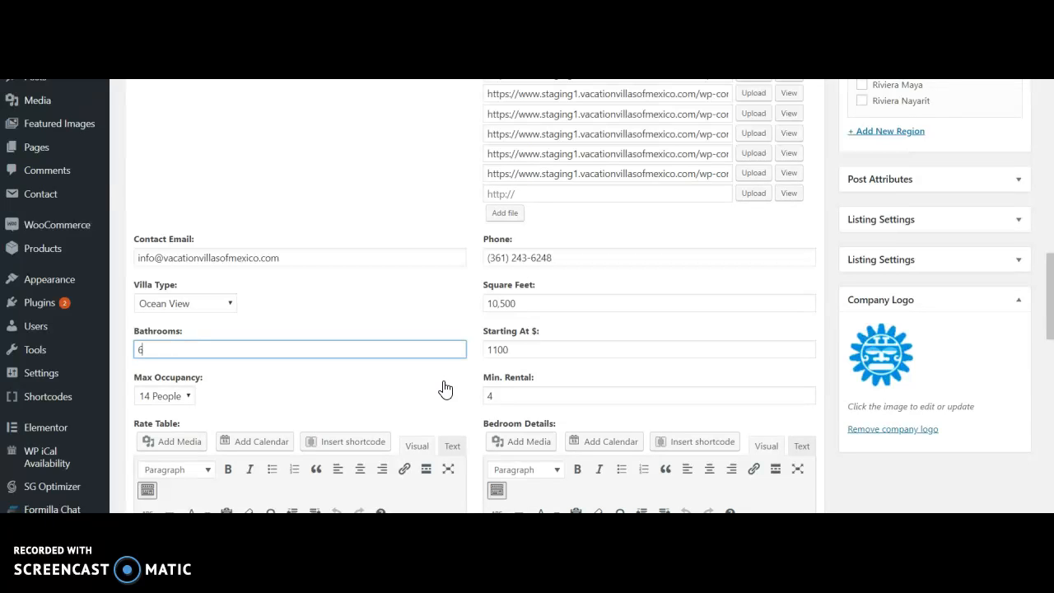
{"action": "left_click", "coordinate": [168, 395]}
{"action": "left_click", "coordinate": [169, 396]}
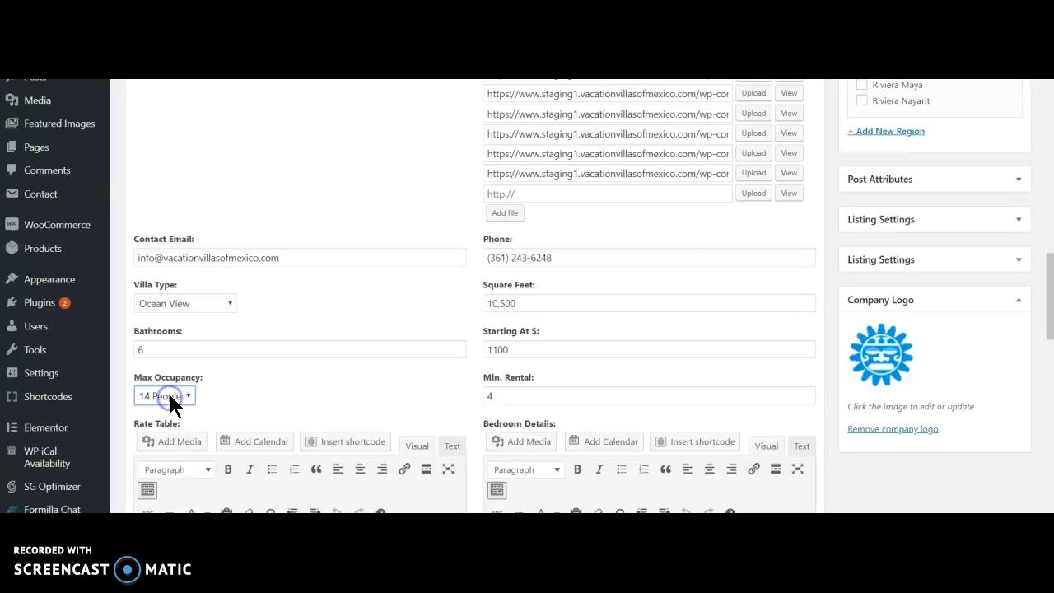
{"action": "left_click", "coordinate": [172, 397]}
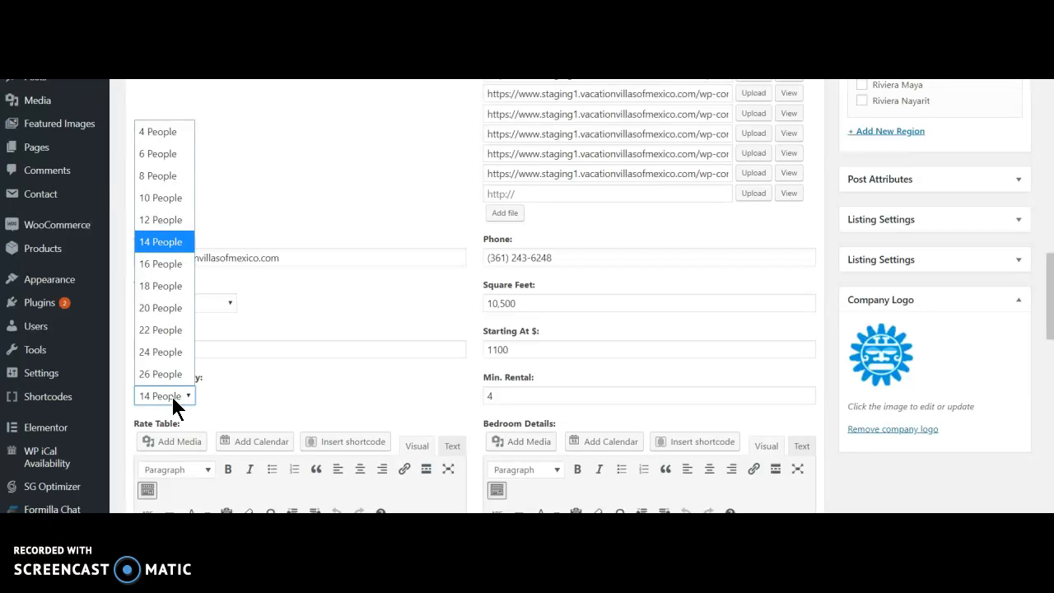
Step: Read through the bulleted list in the Bedroom Details editor down to its last item
{"action": "scroll", "coordinate": [165, 371], "scroll_direction": "down", "scroll_amount": 2}
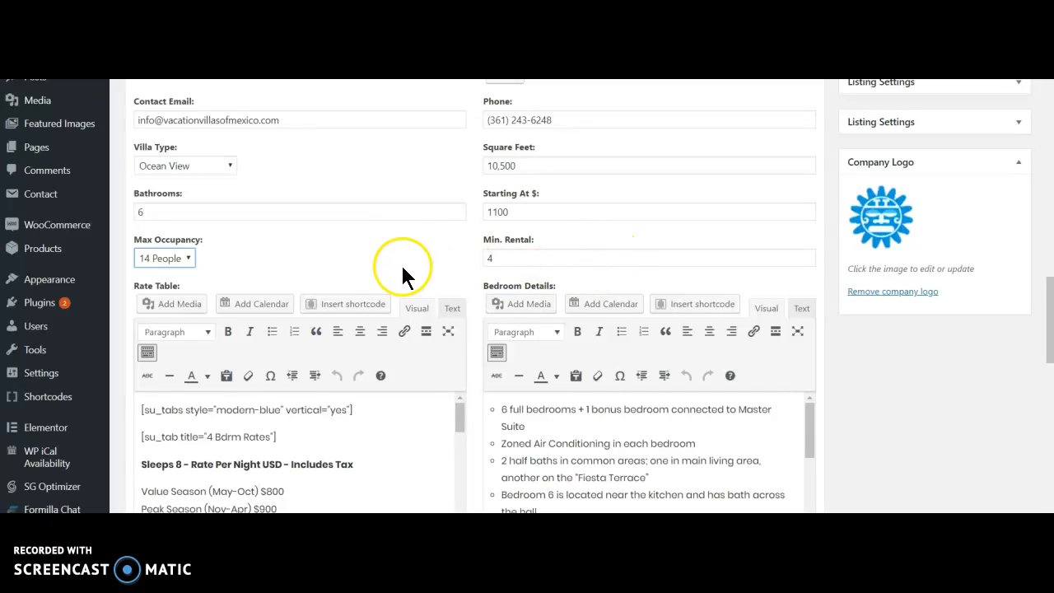
{"action": "scroll", "coordinate": [407, 259], "scroll_direction": "down", "scroll_amount": 1}
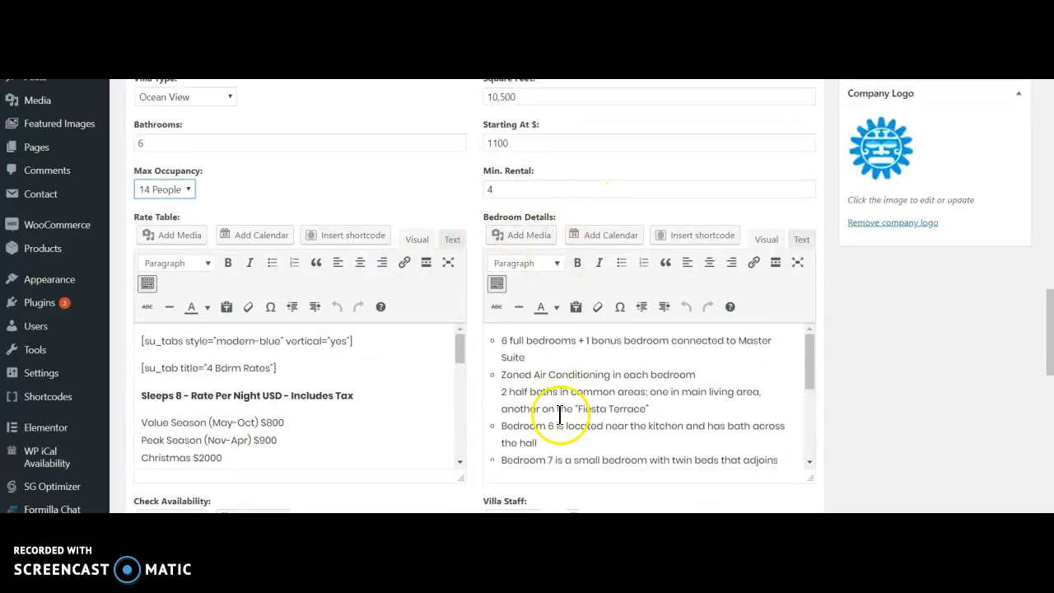
{"action": "scroll", "coordinate": [595, 339], "scroll_direction": "down", "scroll_amount": 1}
{"action": "scroll", "coordinate": [546, 404], "scroll_direction": "down", "scroll_amount": 1}
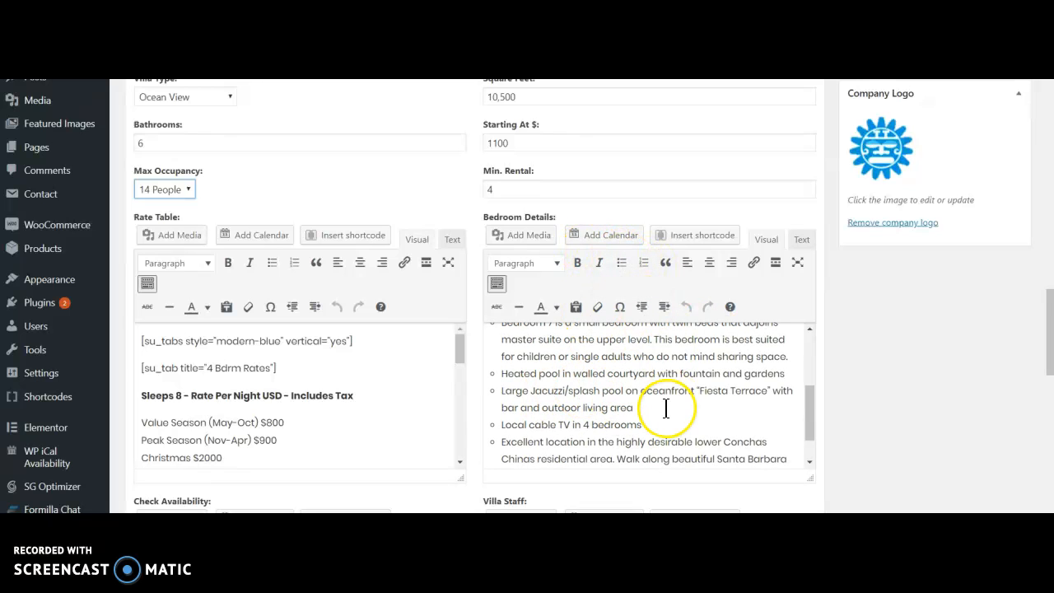
{"action": "scroll", "coordinate": [669, 428], "scroll_direction": "down", "scroll_amount": 1}
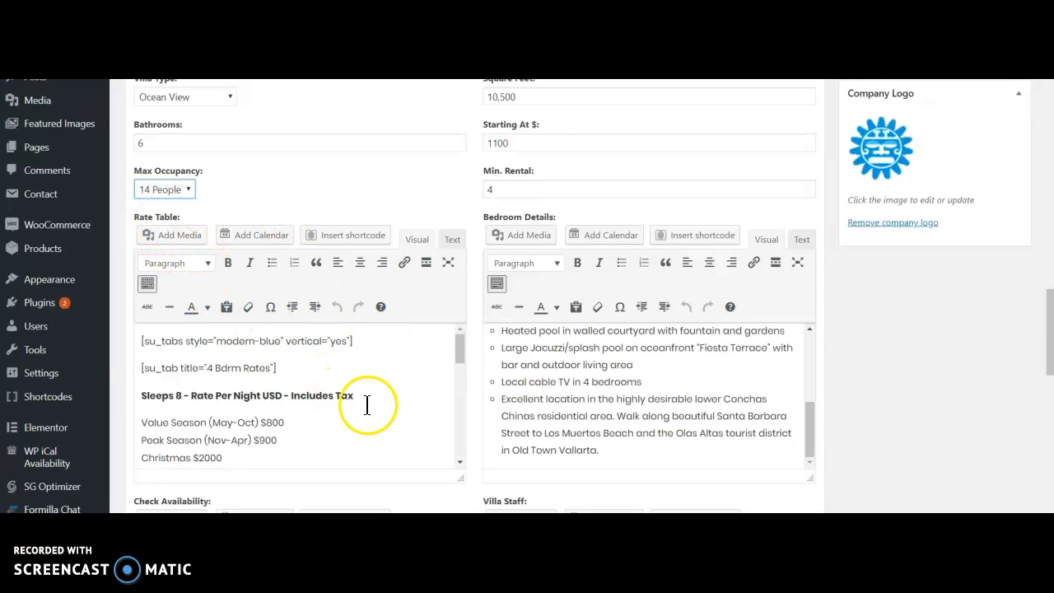
Step: Examine the Rate Table content from the opening su_tabs shortcode through the seasonal rates to the closing shortcodes
{"action": "scroll", "coordinate": [367, 403], "scroll_direction": "down", "scroll_amount": 2}
{"action": "scroll", "coordinate": [371, 404], "scroll_direction": "down", "scroll_amount": 2}
{"action": "scroll", "coordinate": [135, 377], "scroll_direction": "up", "scroll_amount": 4}
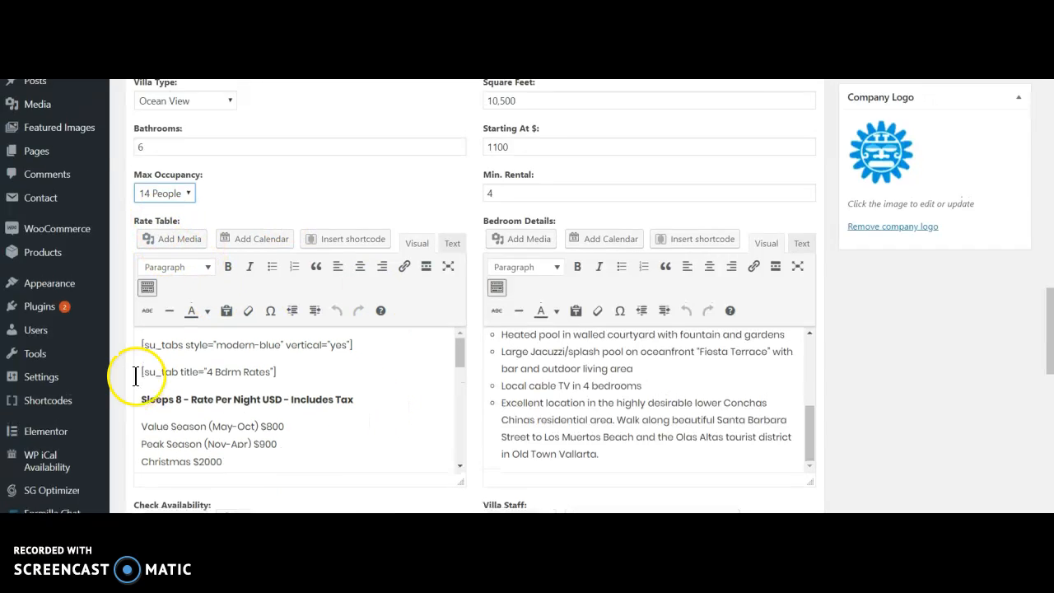
{"action": "scroll", "coordinate": [136, 378], "scroll_direction": "up", "scroll_amount": 2}
{"action": "scroll", "coordinate": [414, 491], "scroll_direction": "down", "scroll_amount": 1}
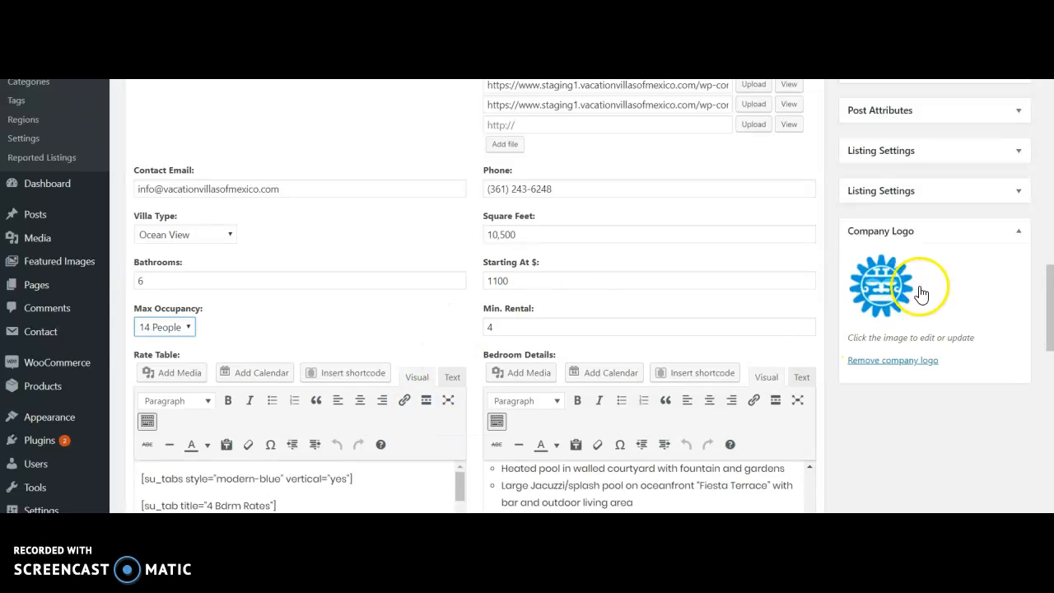
{"action": "scroll", "coordinate": [1008, 403], "scroll_direction": "down", "scroll_amount": 3}
{"action": "left_click", "coordinate": [459, 289]}
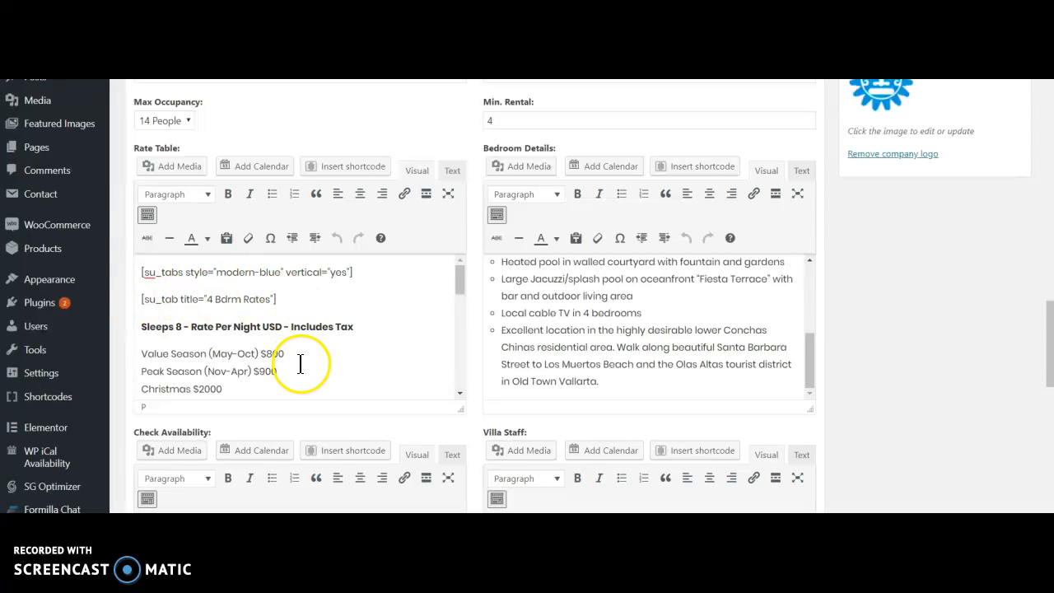
{"action": "scroll", "coordinate": [301, 362], "scroll_direction": "down", "scroll_amount": 2}
{"action": "scroll", "coordinate": [301, 362], "scroll_direction": "down", "scroll_amount": 15}
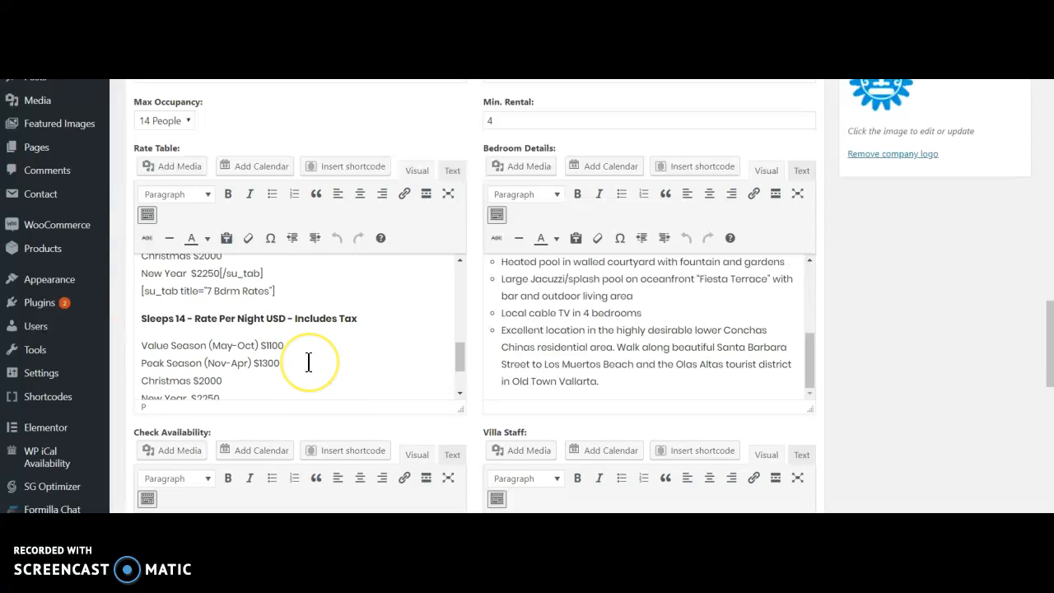
{"action": "left_click", "coordinate": [417, 385]}
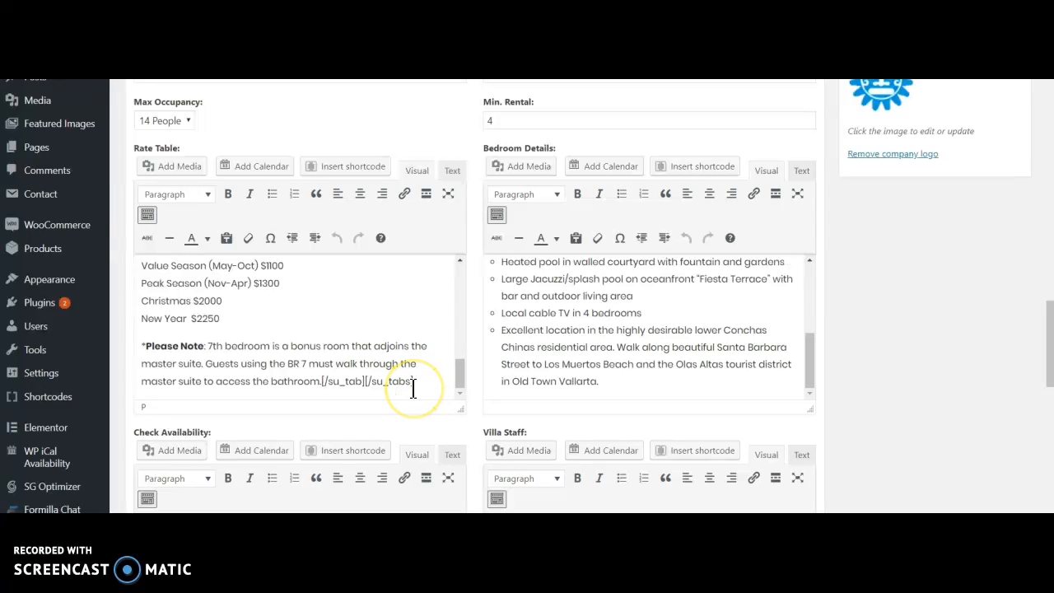
{"action": "scroll", "coordinate": [415, 385], "scroll_direction": "up", "scroll_amount": 10}
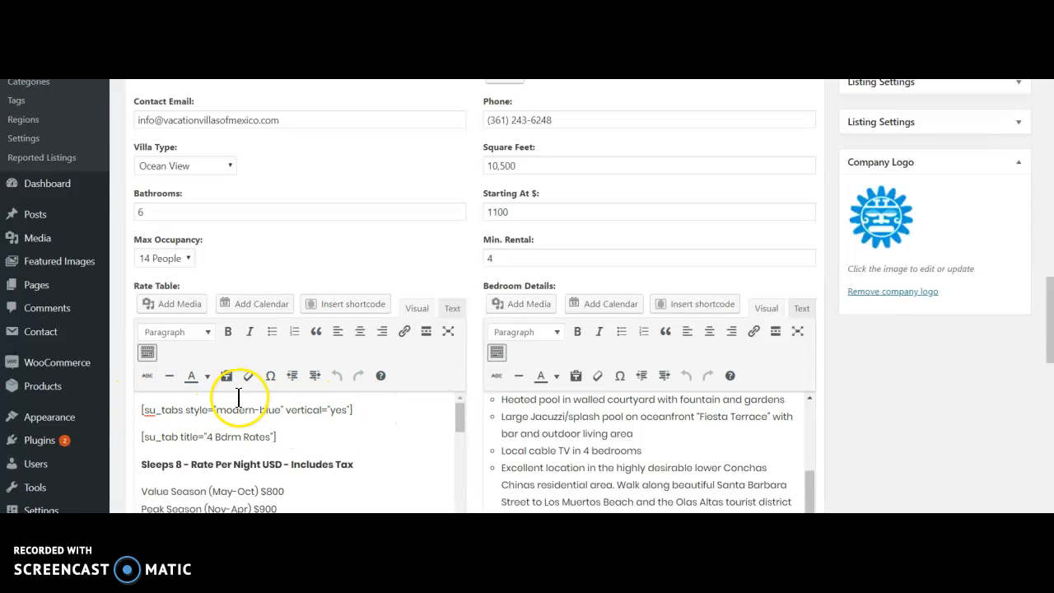
Step: Delete the horizontal line above the calendar button shortcode in the Check Availability editor
{"action": "scroll", "coordinate": [804, 376], "scroll_direction": "down", "scroll_amount": 5}
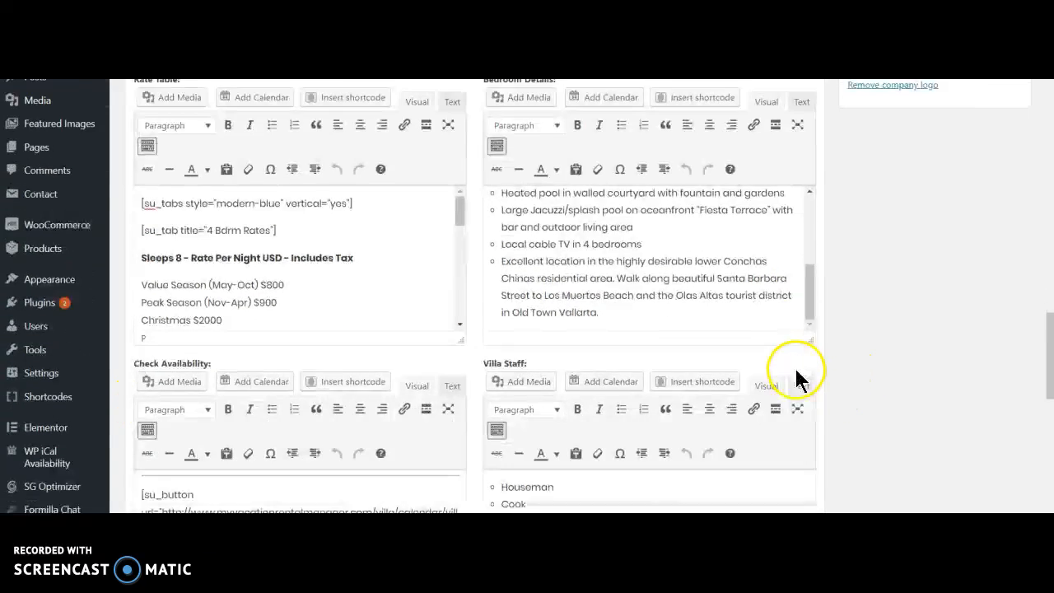
{"action": "scroll", "coordinate": [665, 347], "scroll_direction": "down", "scroll_amount": 1}
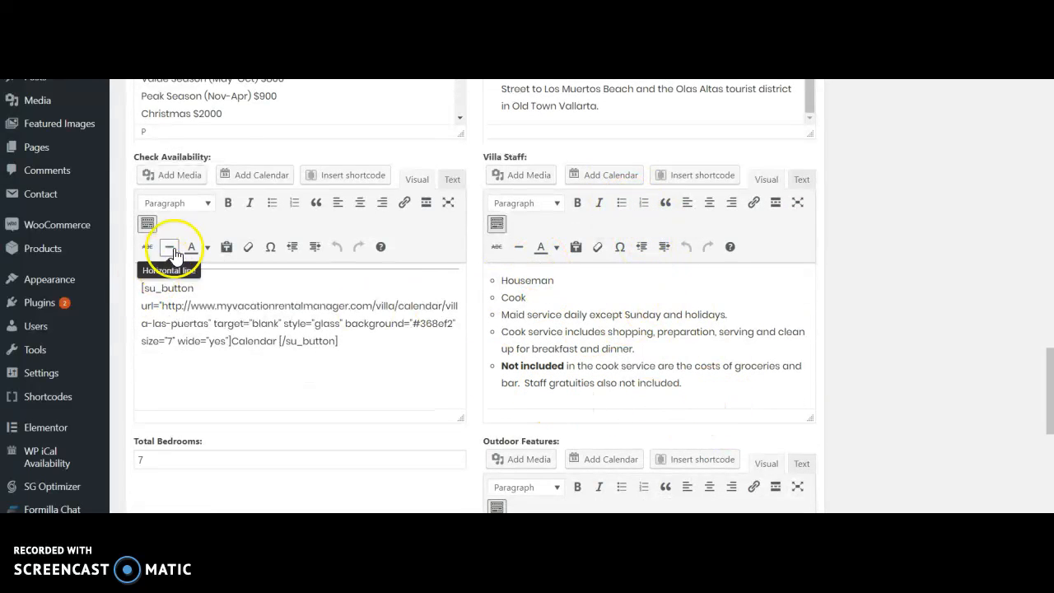
{"action": "left_click", "coordinate": [135, 287]}
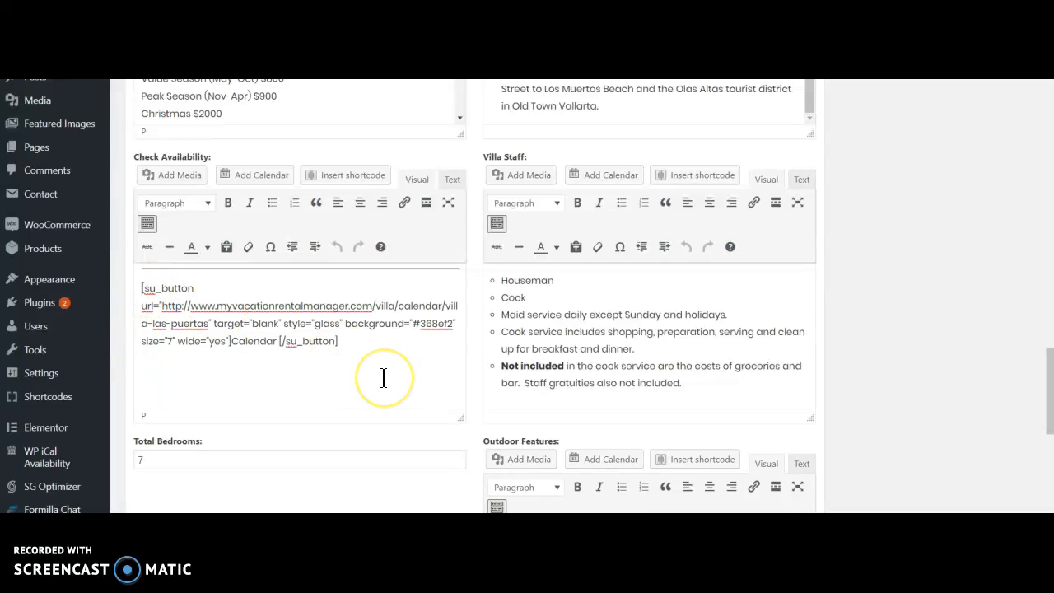
{"action": "scroll", "coordinate": [383, 377], "scroll_direction": "down", "scroll_amount": 1}
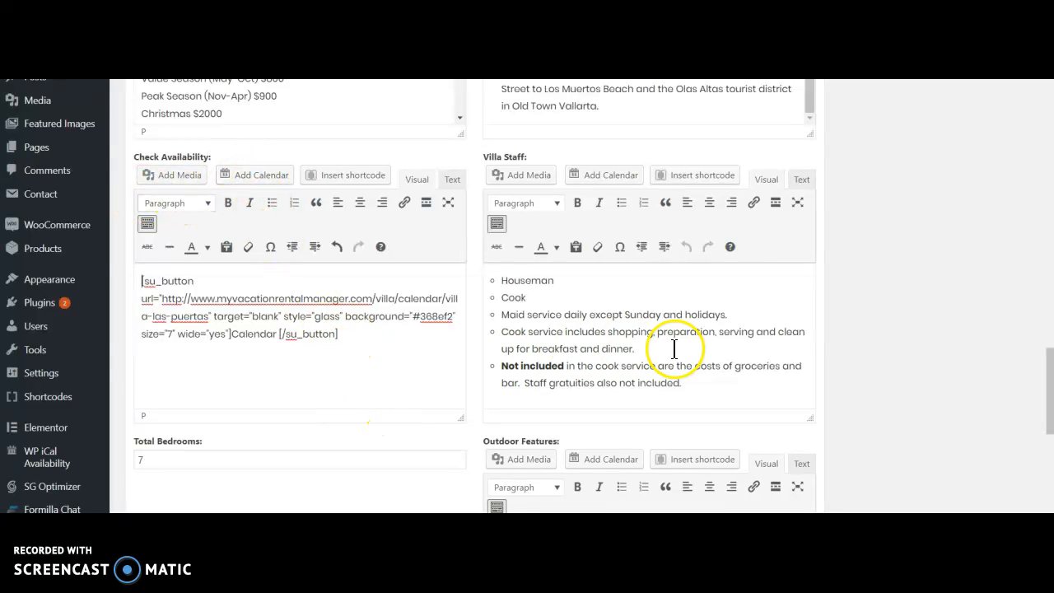
Step: Review the Villa Staff list, the Total Bedrooms value and the Outdoor Features editor
{"action": "scroll", "coordinate": [697, 344], "scroll_direction": "down", "scroll_amount": 2}
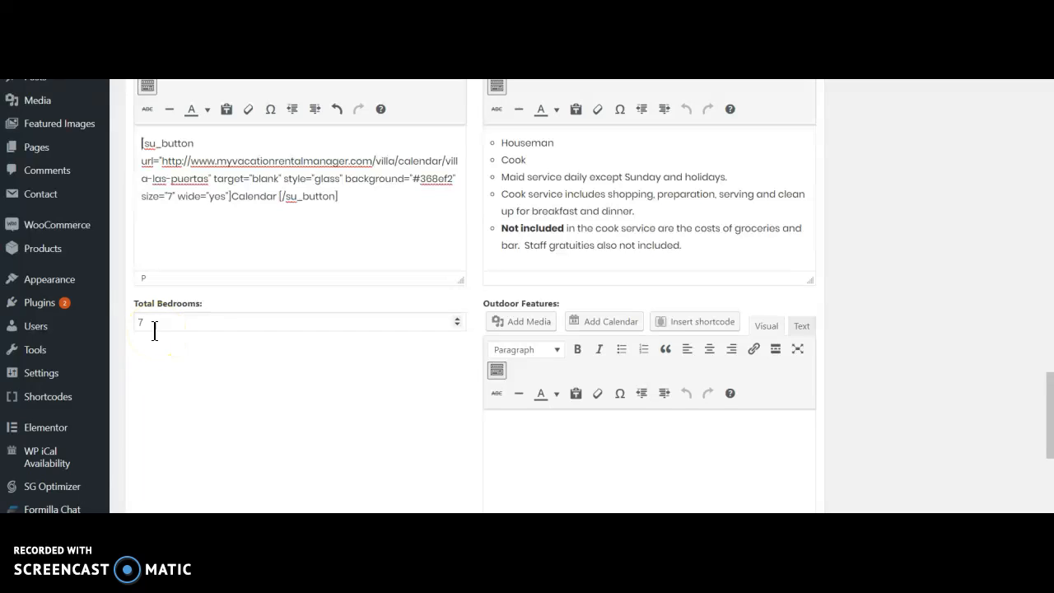
{"action": "left_click", "coordinate": [154, 330]}
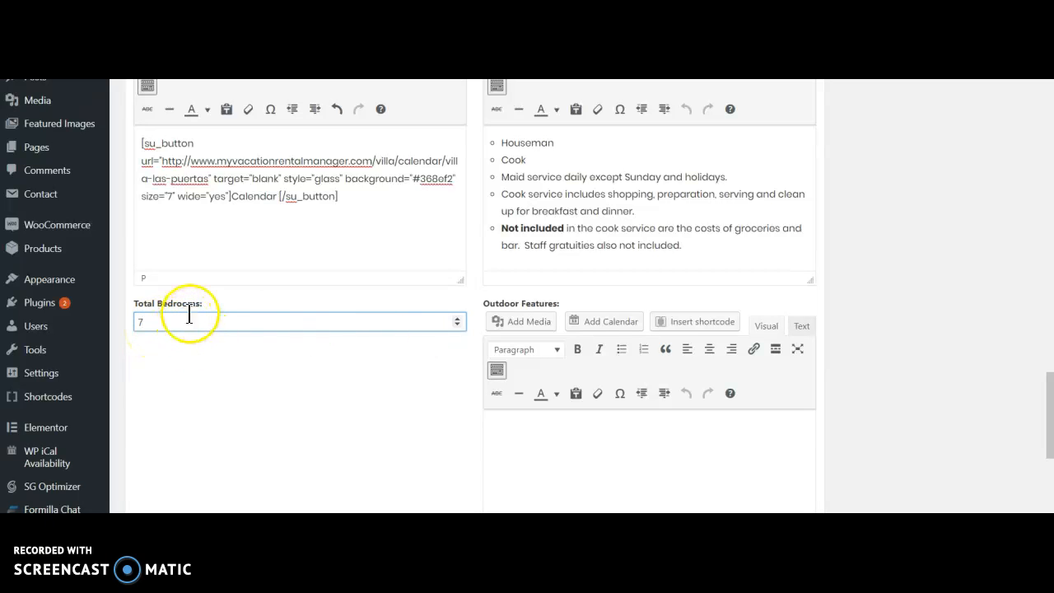
{"action": "scroll", "coordinate": [703, 489], "scroll_direction": "down", "scroll_amount": 1}
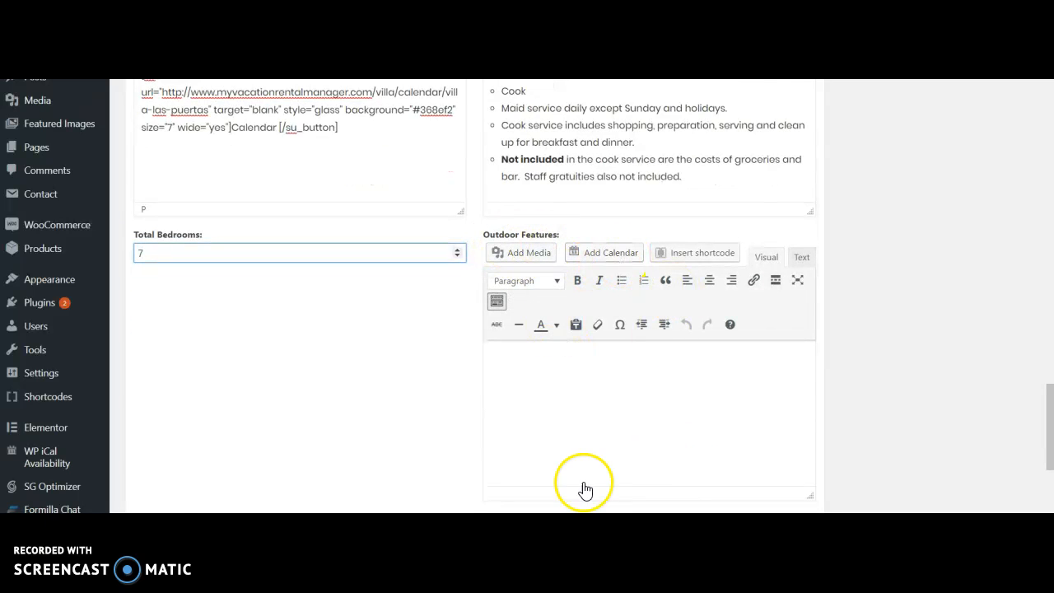
{"action": "scroll", "coordinate": [580, 478], "scroll_direction": "down", "scroll_amount": 1}
{"action": "scroll", "coordinate": [638, 239], "scroll_direction": "up", "scroll_amount": 1}
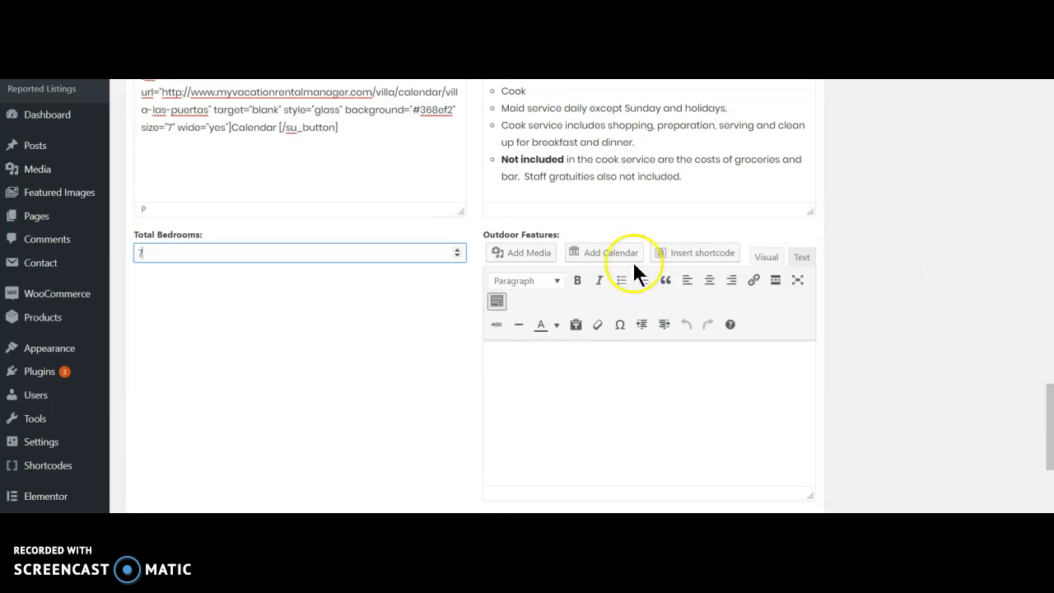
Step: Copy the complete bulleted list from the Villa Staff editor into the empty Outdoor Features editor
{"action": "left_click", "coordinate": [539, 397]}
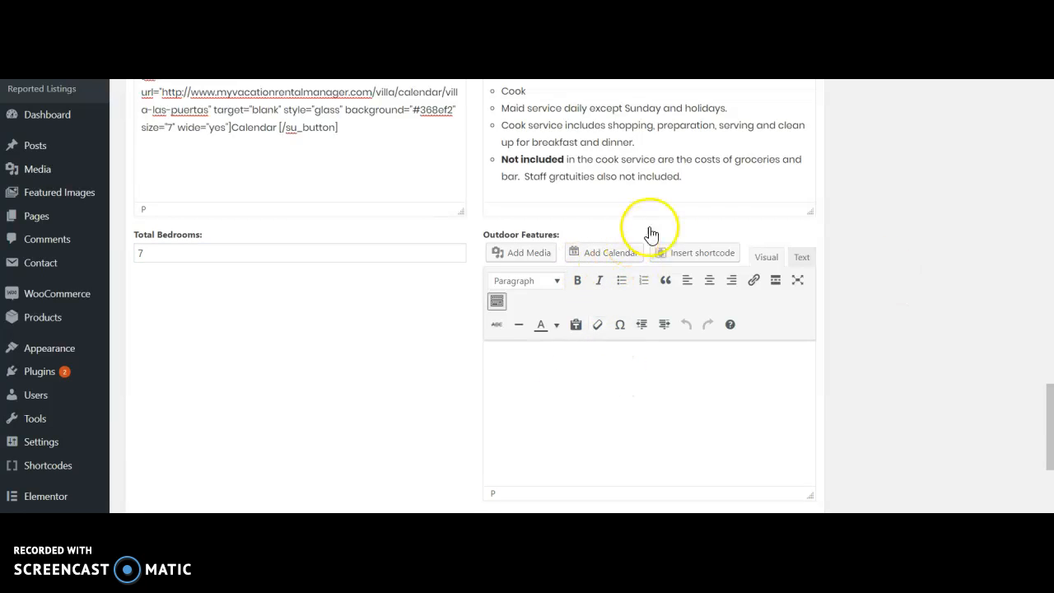
{"action": "scroll", "coordinate": [650, 234], "scroll_direction": "up", "scroll_amount": 1}
{"action": "left_click_drag", "start_coordinate": [690, 247], "coordinate": [493, 130]}
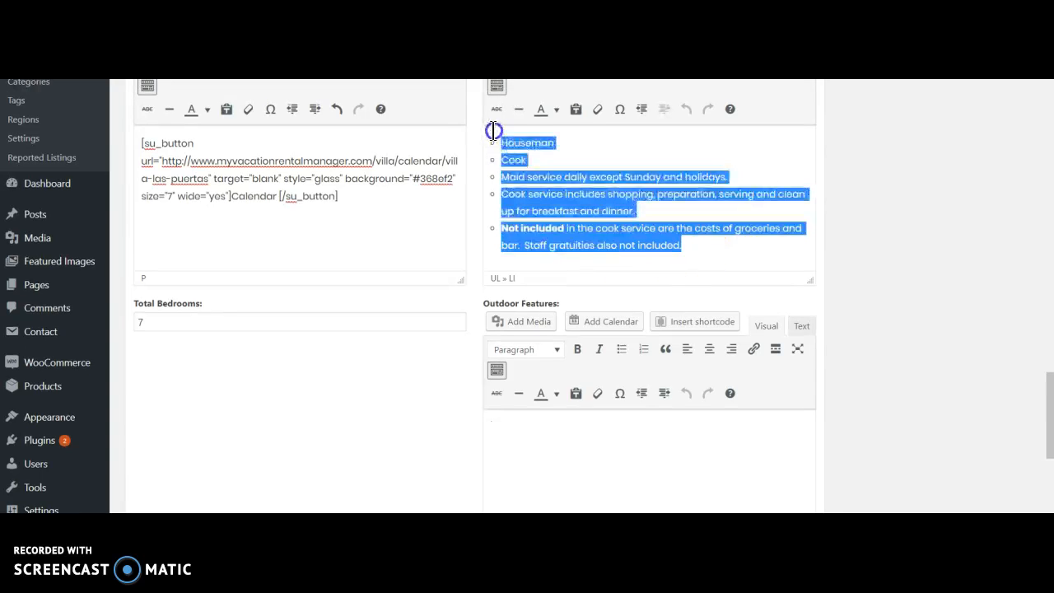
{"action": "right_click", "coordinate": [569, 201]}
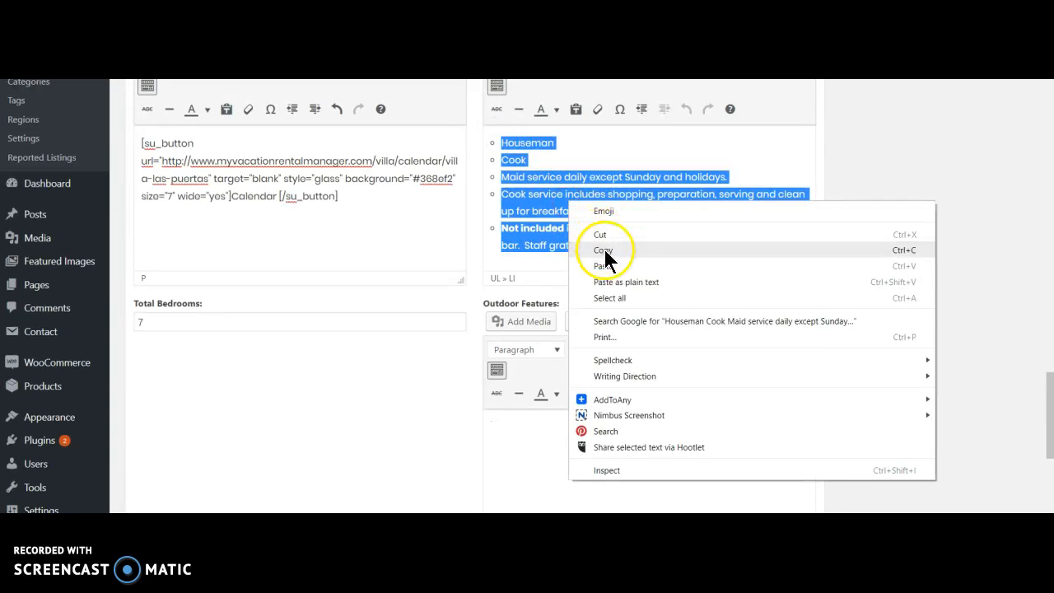
{"action": "left_click", "coordinate": [605, 258]}
{"action": "scroll", "coordinate": [511, 462], "scroll_direction": "down", "scroll_amount": 1}
{"action": "left_click", "coordinate": [523, 368]}
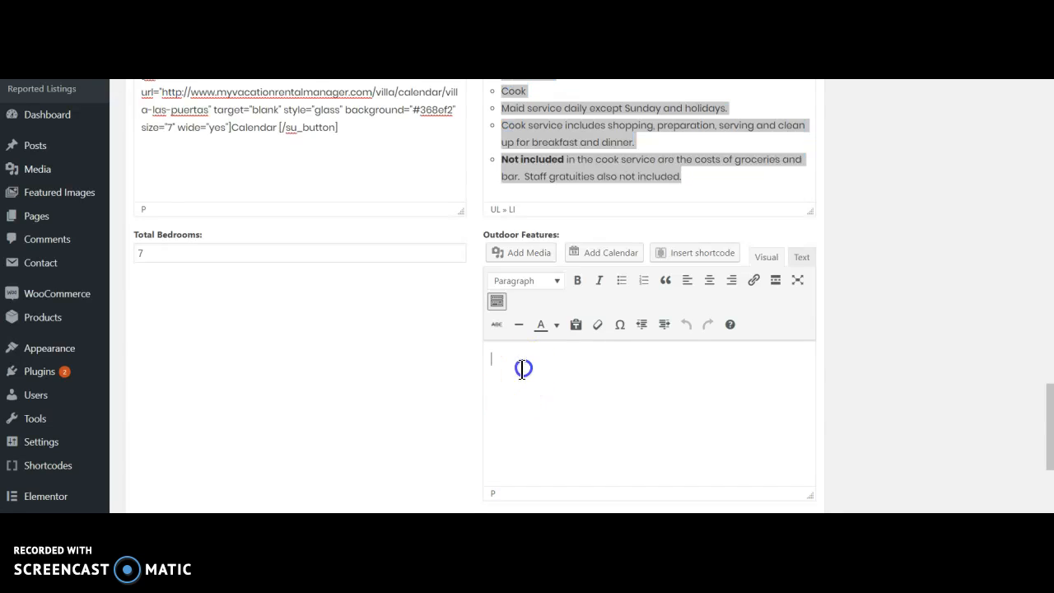
{"action": "right_click", "coordinate": [522, 370]}
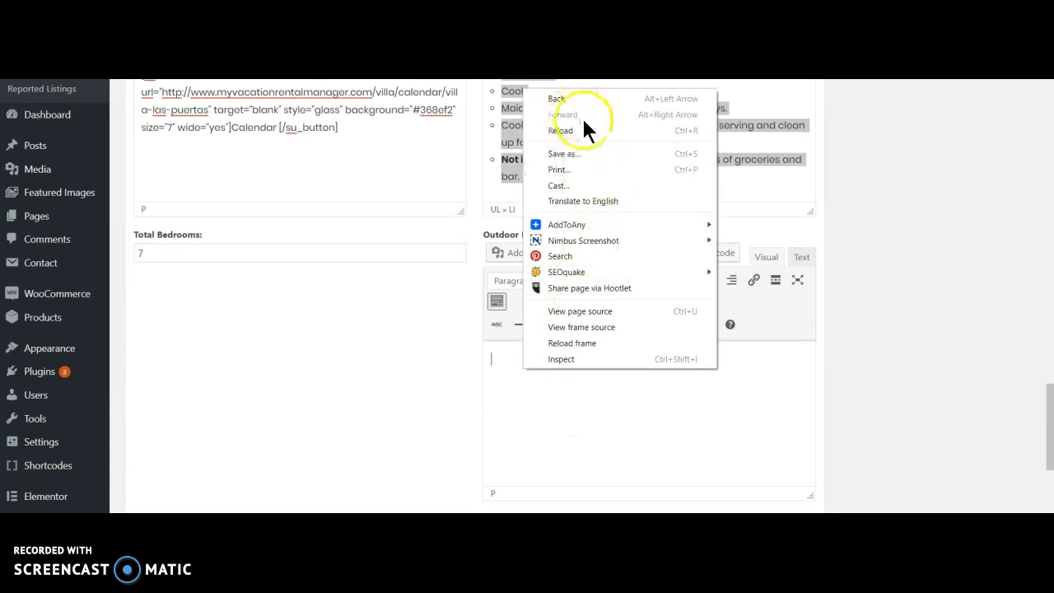
{"action": "left_click", "coordinate": [512, 368]}
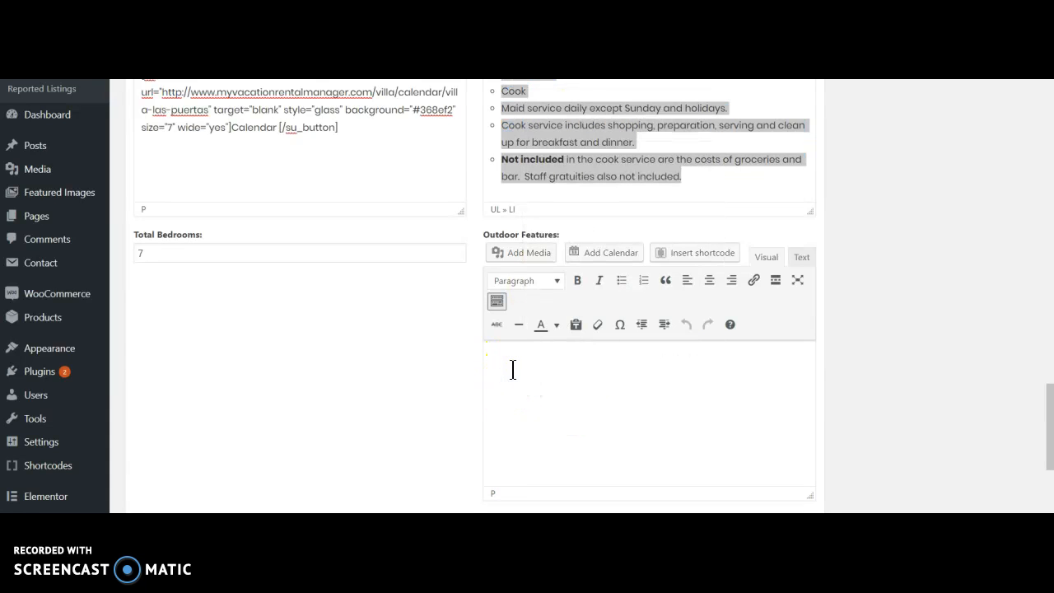
{"action": "key", "text": "ctrl+v"}
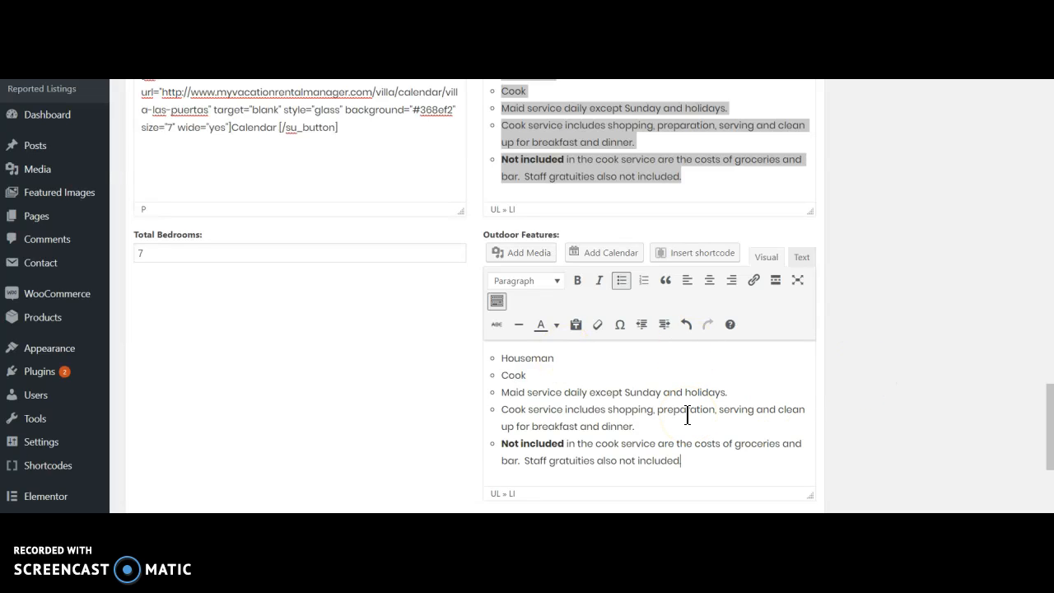
Step: Clear the calendar button shortcode from the listing's Custom Field
{"action": "scroll", "coordinate": [875, 404], "scroll_direction": "down", "scroll_amount": 2}
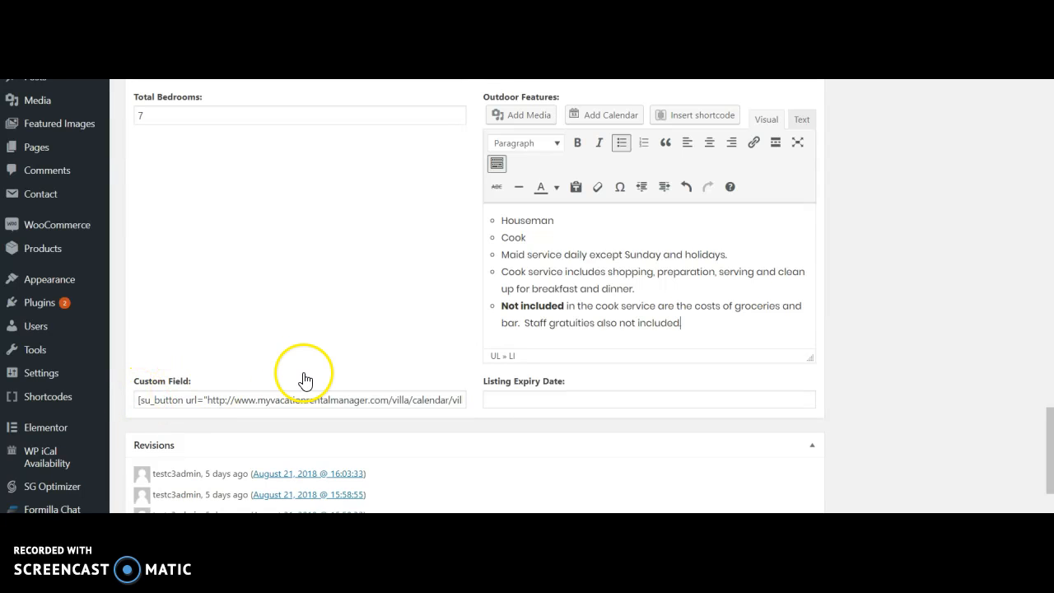
{"action": "scroll", "coordinate": [302, 376], "scroll_direction": "up", "scroll_amount": 3}
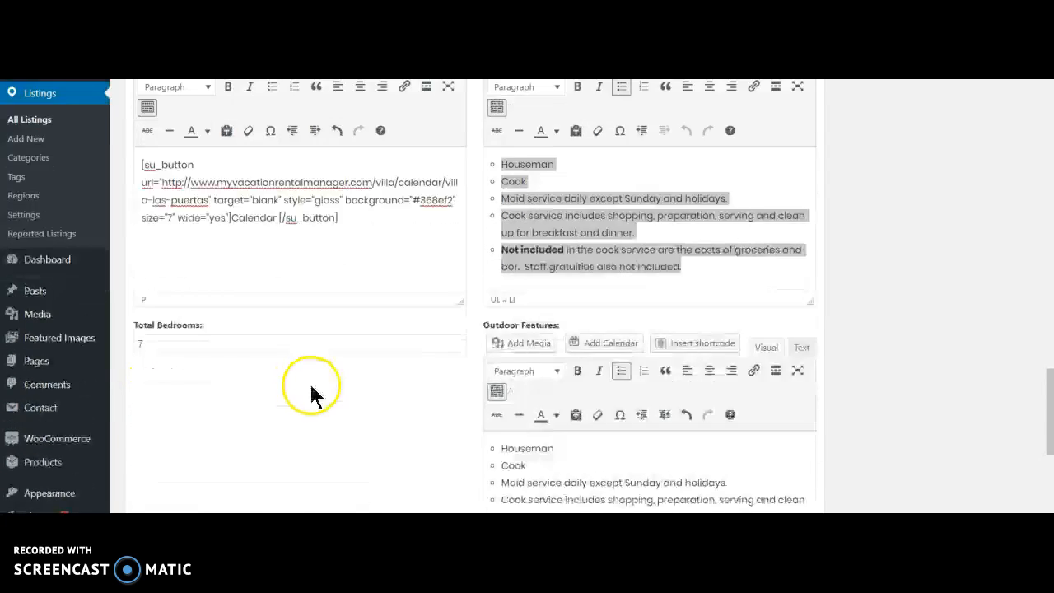
{"action": "scroll", "coordinate": [309, 381], "scroll_direction": "down", "scroll_amount": 5}
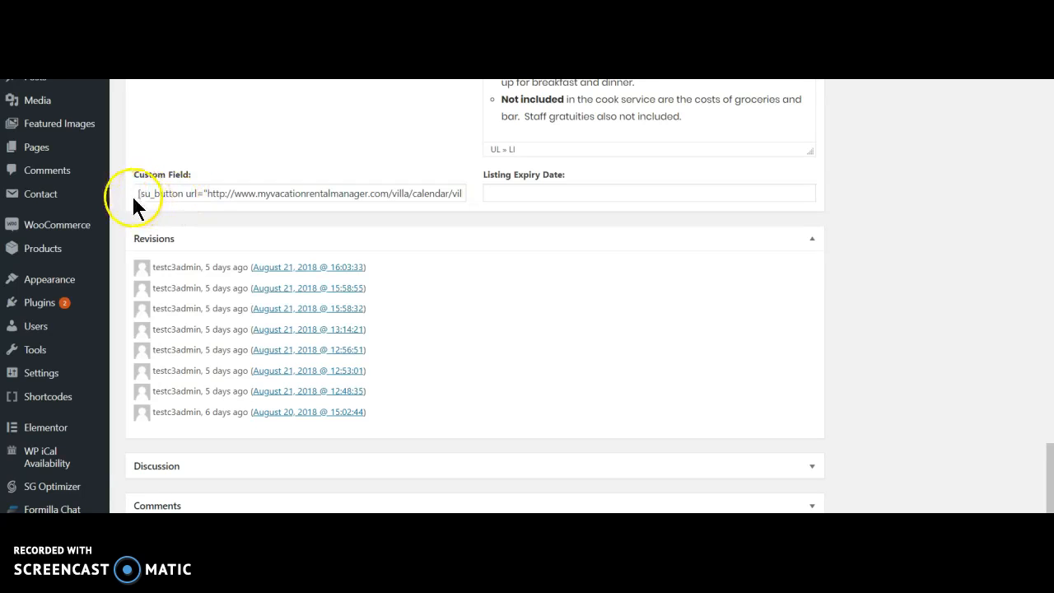
{"action": "left_click_drag", "start_coordinate": [138, 198], "coordinate": [480, 206]}
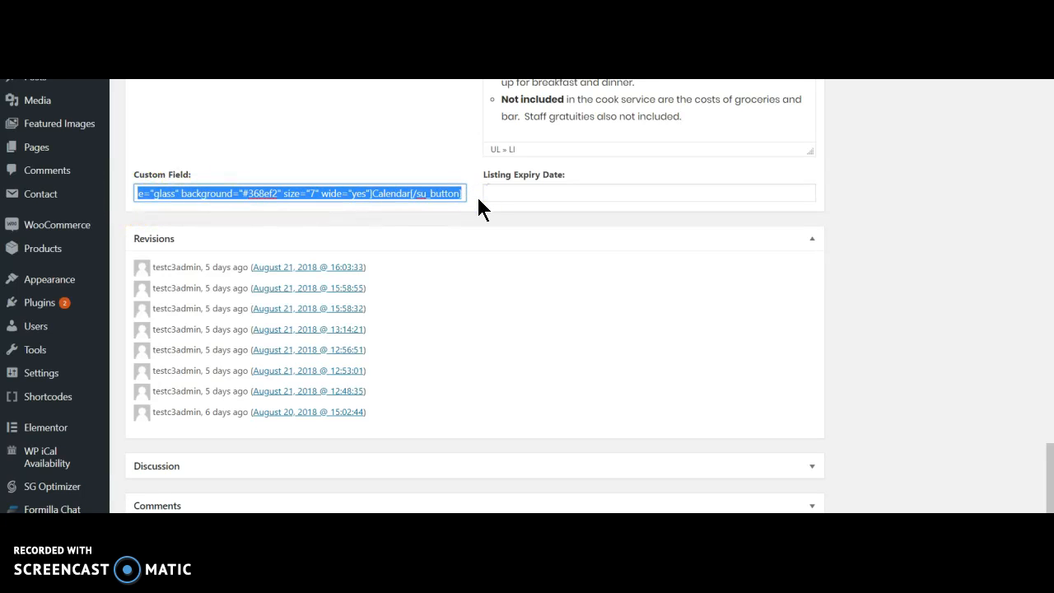
{"action": "key", "text": "BackSpace"}
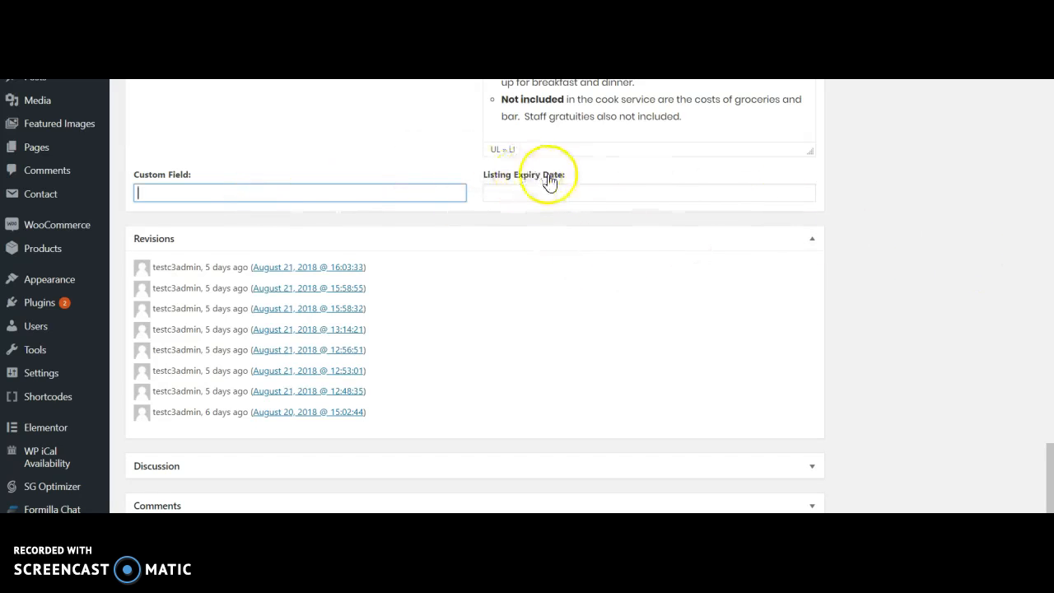
Step: Check the listing's selected categories and update the published Villa Las Puertas listing
{"action": "scroll", "coordinate": [959, 302], "scroll_direction": "up", "scroll_amount": 5}
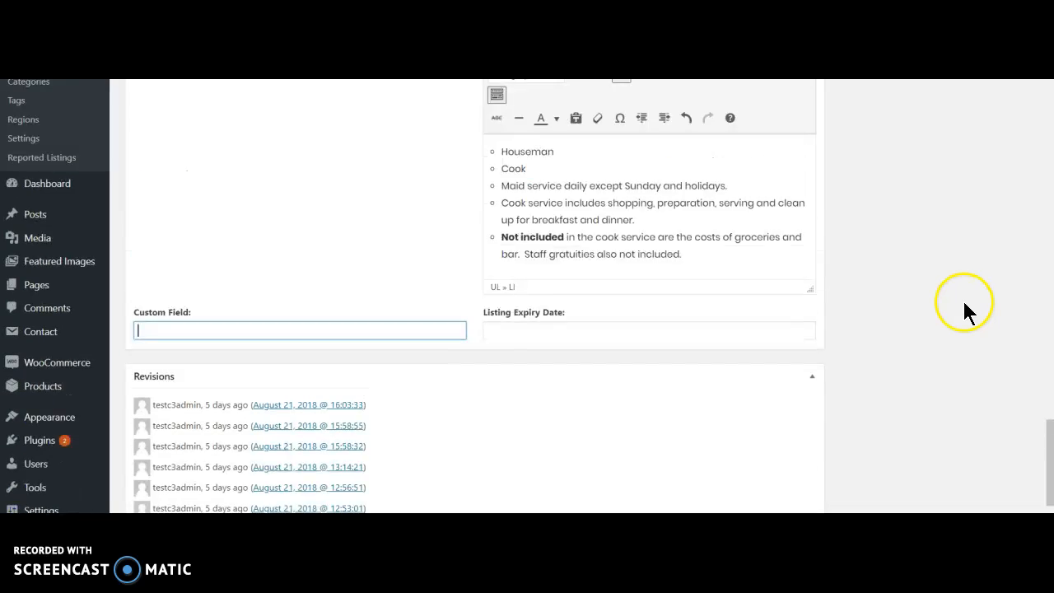
{"action": "scroll", "coordinate": [962, 294], "scroll_direction": "up", "scroll_amount": 15}
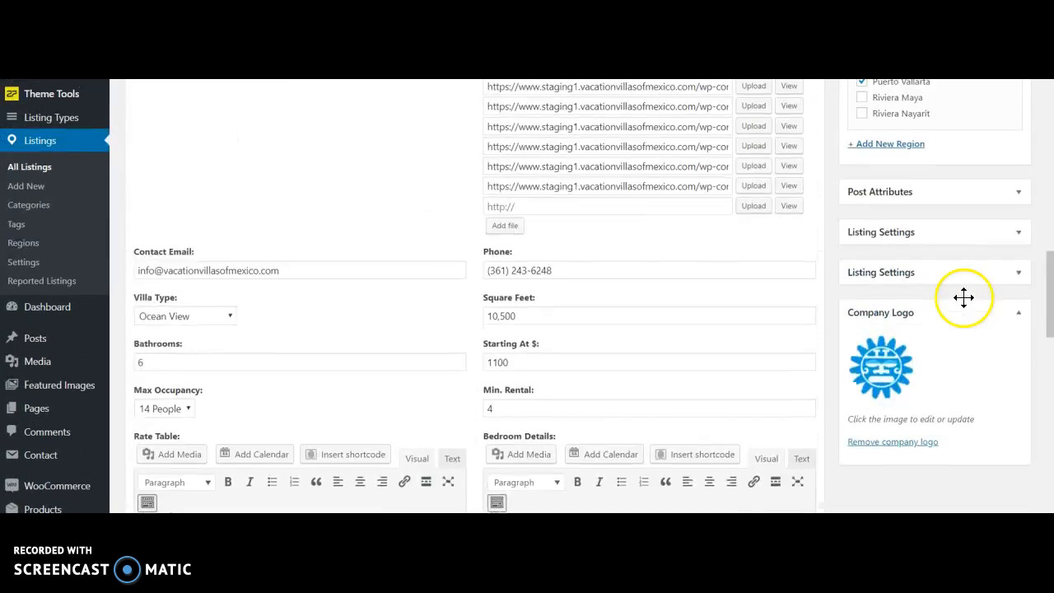
{"action": "scroll", "coordinate": [974, 298], "scroll_direction": "up", "scroll_amount": 4}
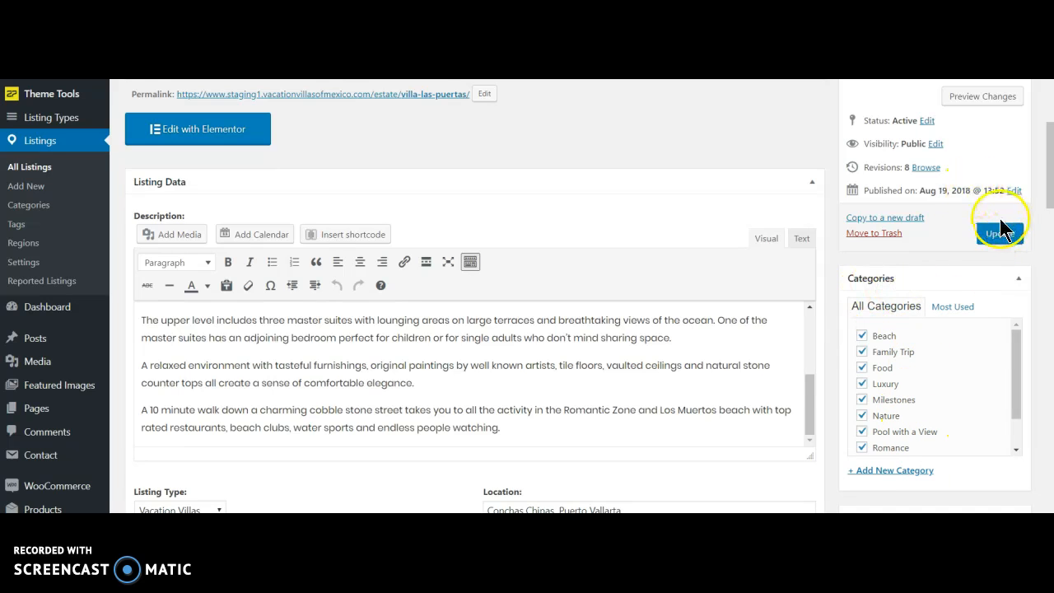
{"action": "scroll", "coordinate": [914, 371], "scroll_direction": "down", "scroll_amount": 2}
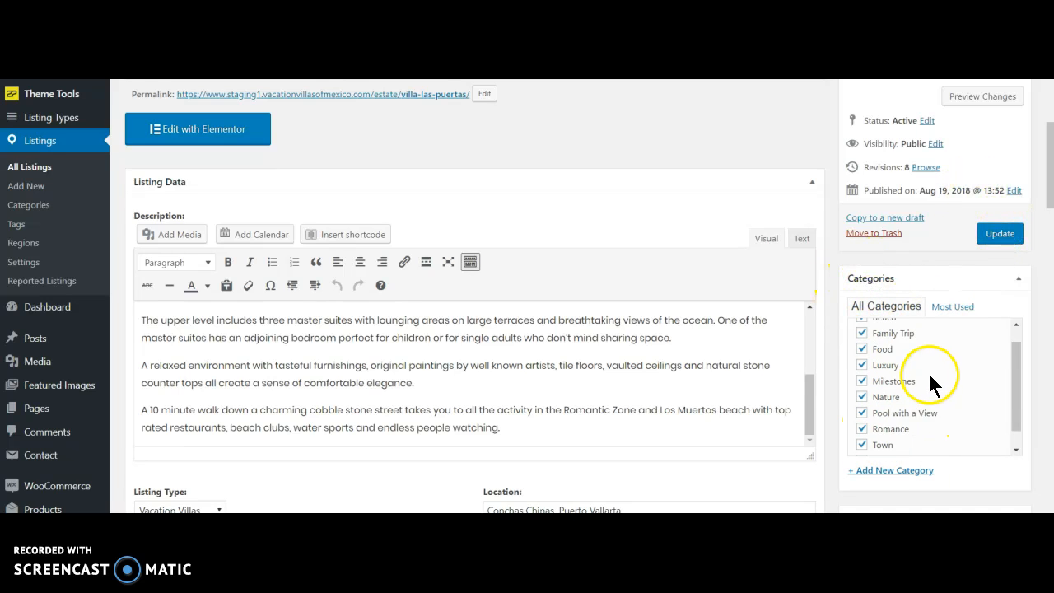
{"action": "left_click", "coordinate": [1002, 237]}
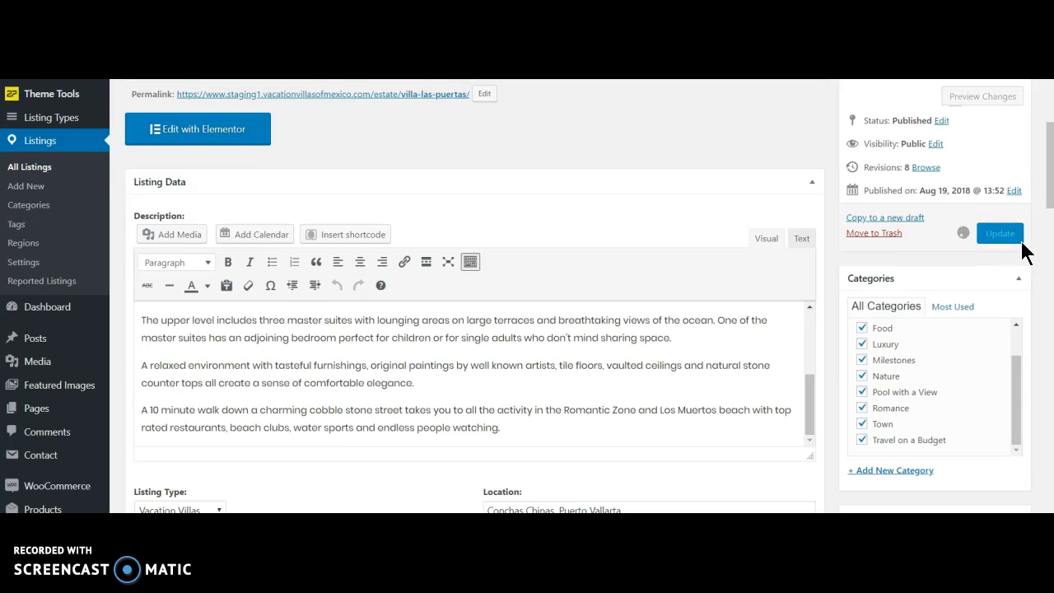
{"action": "left_click", "coordinate": [1010, 237]}
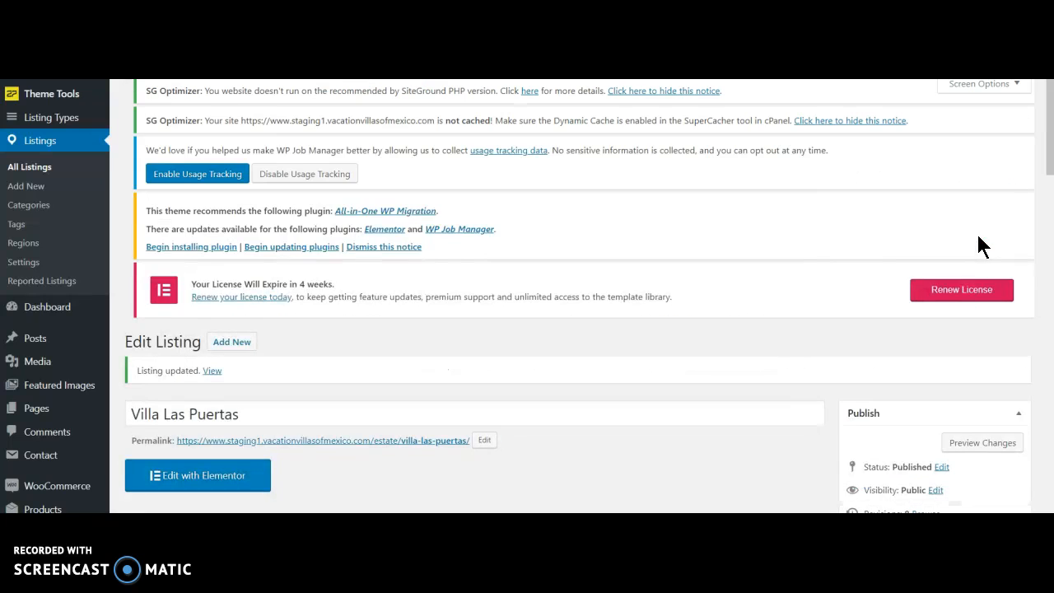
Step: Duplicate the Villa Las Puertas listing as a new draft
{"action": "scroll", "coordinate": [830, 329], "scroll_direction": "down", "scroll_amount": 3}
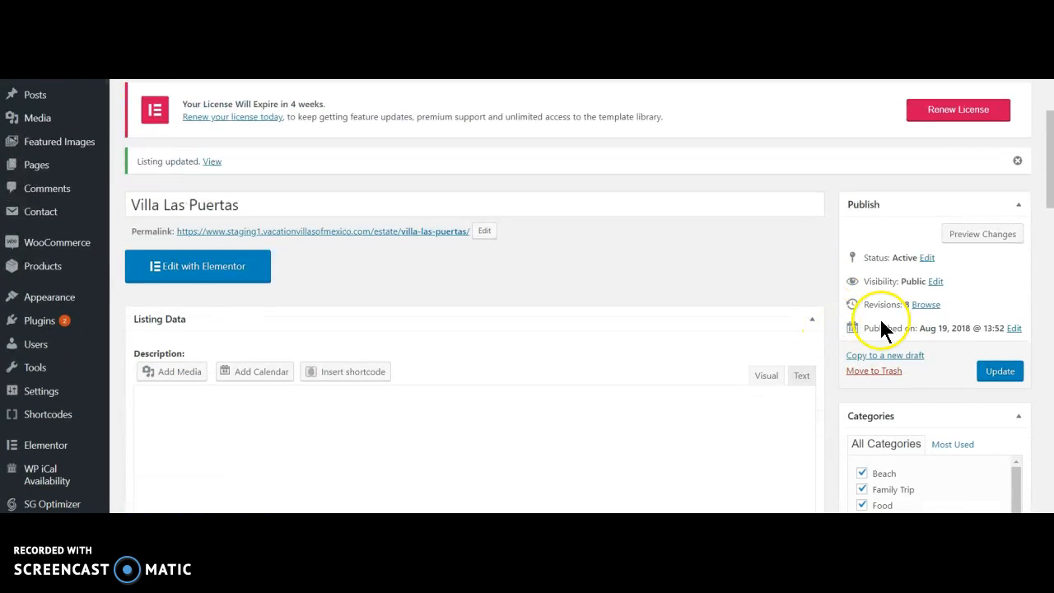
{"action": "scroll", "coordinate": [172, 449], "scroll_direction": "down", "scroll_amount": 1}
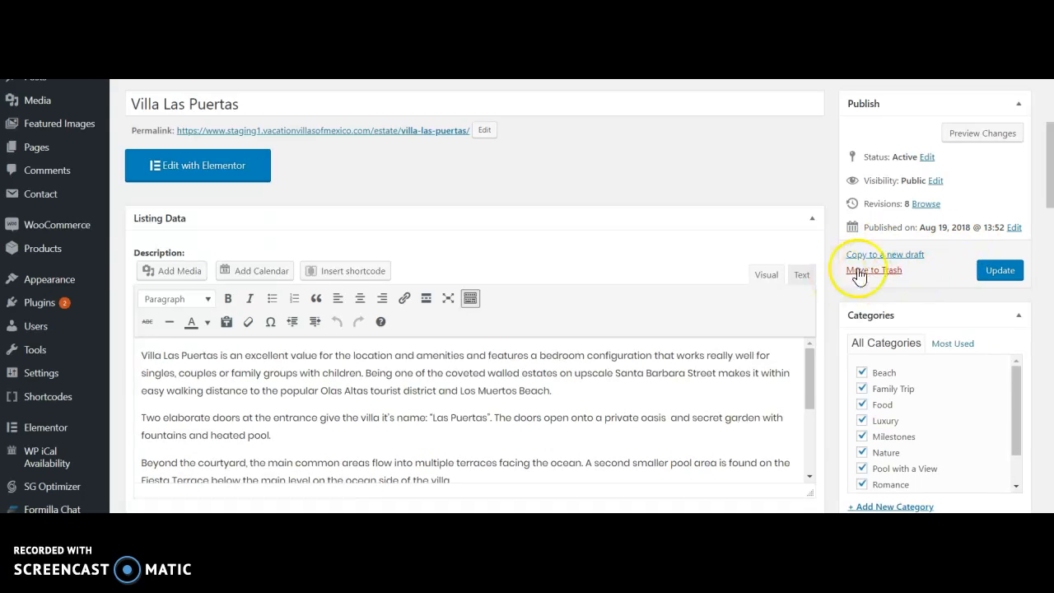
{"action": "left_click", "coordinate": [915, 257]}
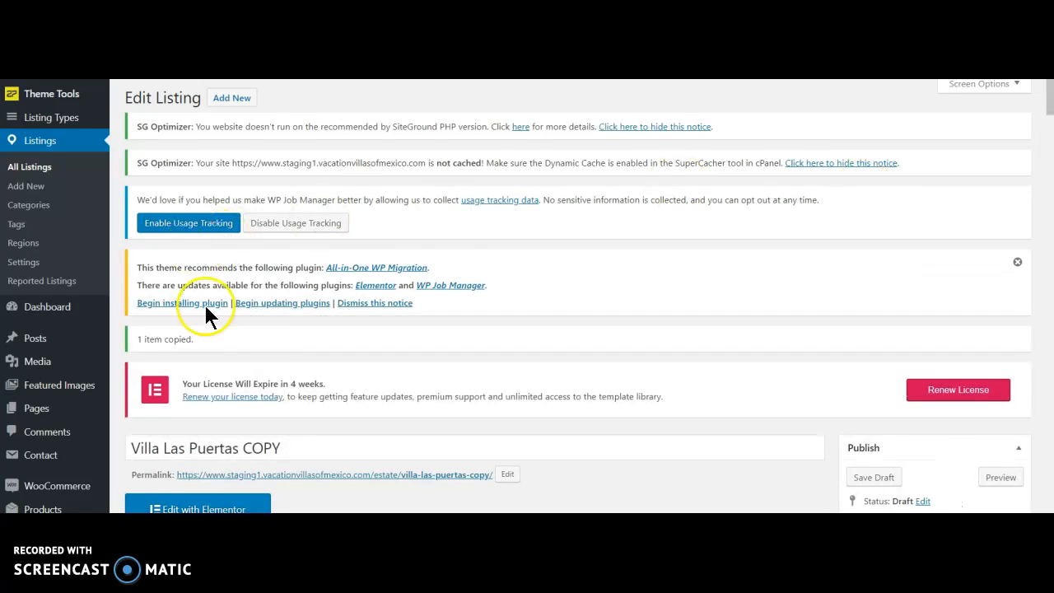
Step: Change the duplicated listing's title to "Villa Las Puertas COPY2"
{"action": "scroll", "coordinate": [206, 442], "scroll_direction": "down", "scroll_amount": 3}
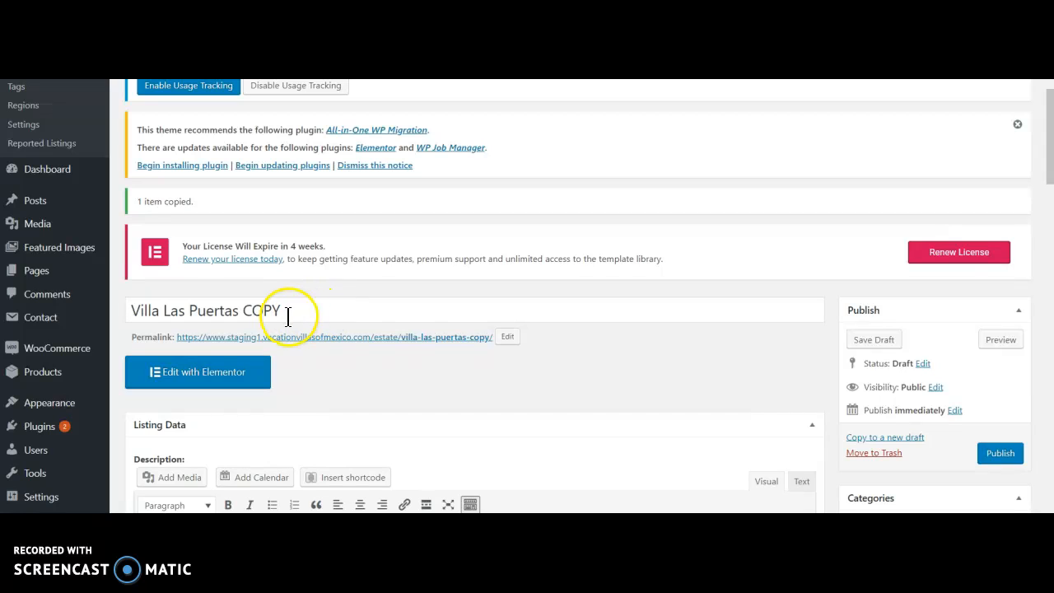
{"action": "left_click", "coordinate": [248, 312]}
{"action": "left_click", "coordinate": [280, 313]}
{"action": "type", "text": "2"}
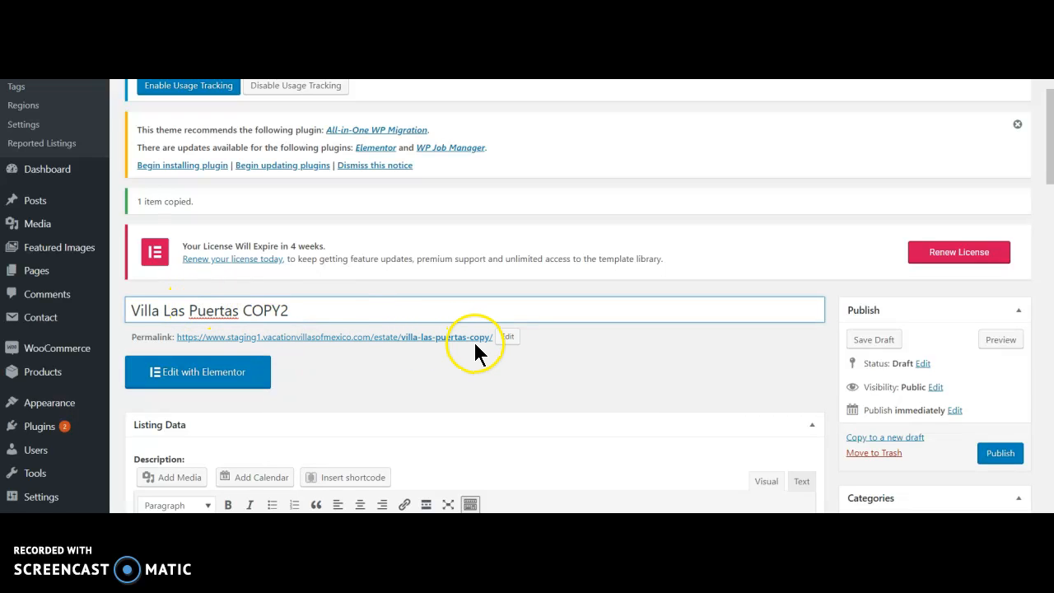
Step: Set the permalink slug of the duplicated listing to villa-las-puertas-copy2
{"action": "left_click", "coordinate": [509, 337]}
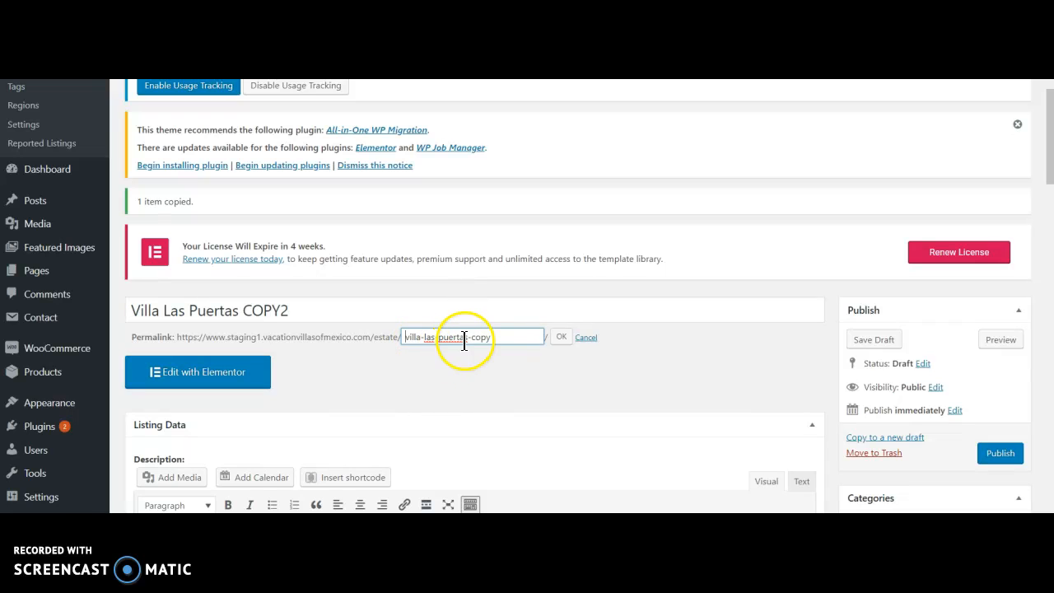
{"action": "left_click", "coordinate": [563, 338]}
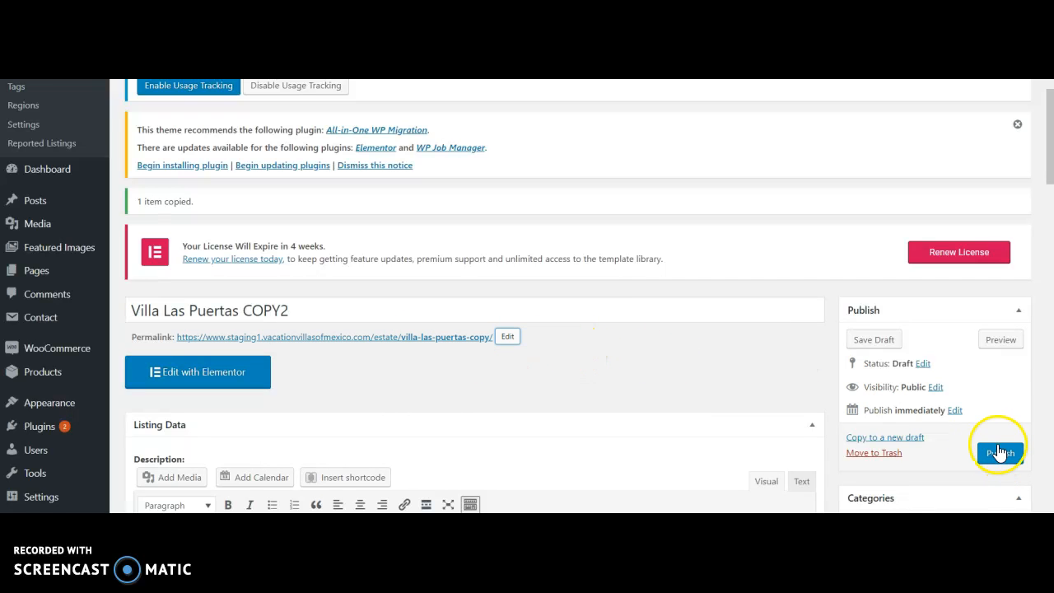
{"action": "scroll", "coordinate": [682, 363], "scroll_direction": "down", "scroll_amount": 1}
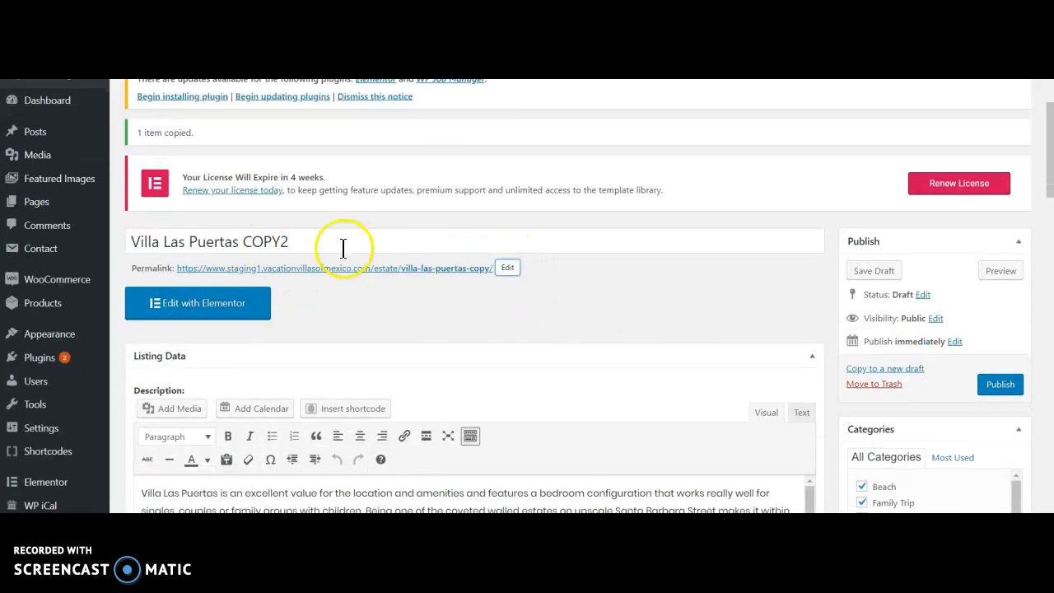
{"action": "left_click", "coordinate": [286, 240]}
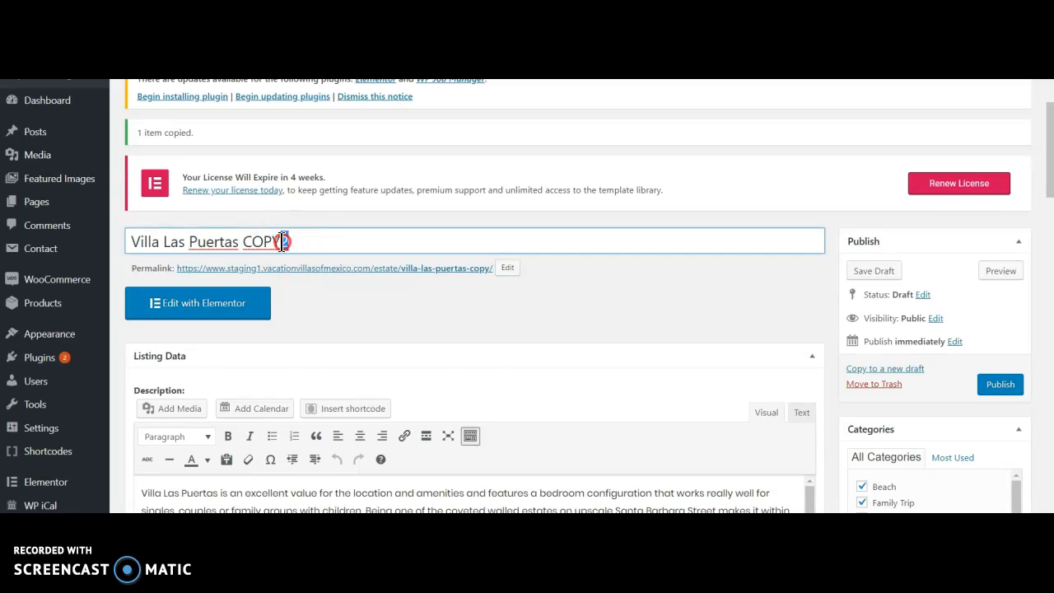
{"action": "right_click", "coordinate": [283, 241]}
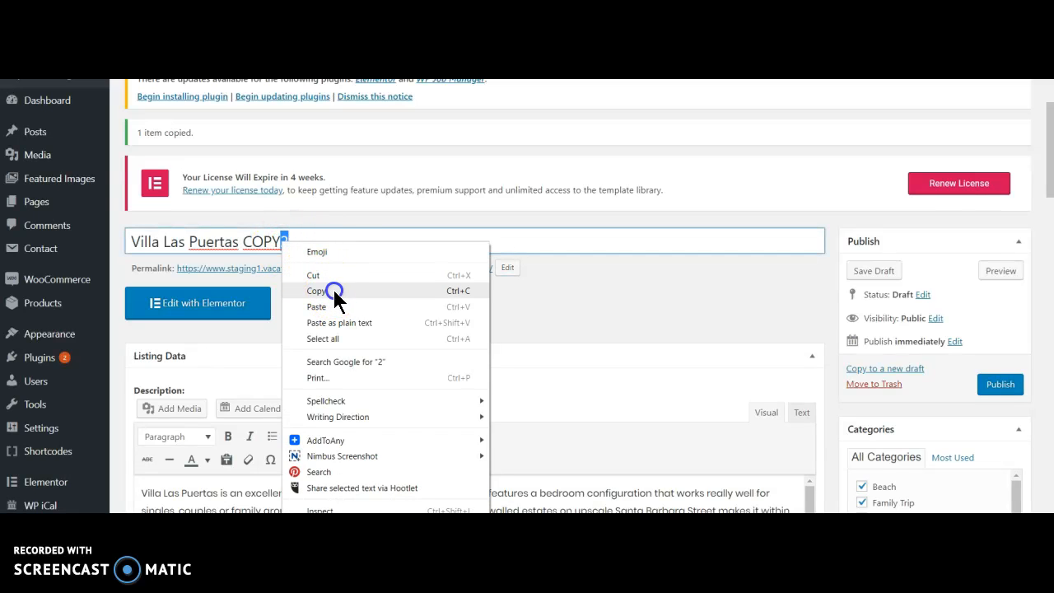
{"action": "left_click", "coordinate": [333, 291]}
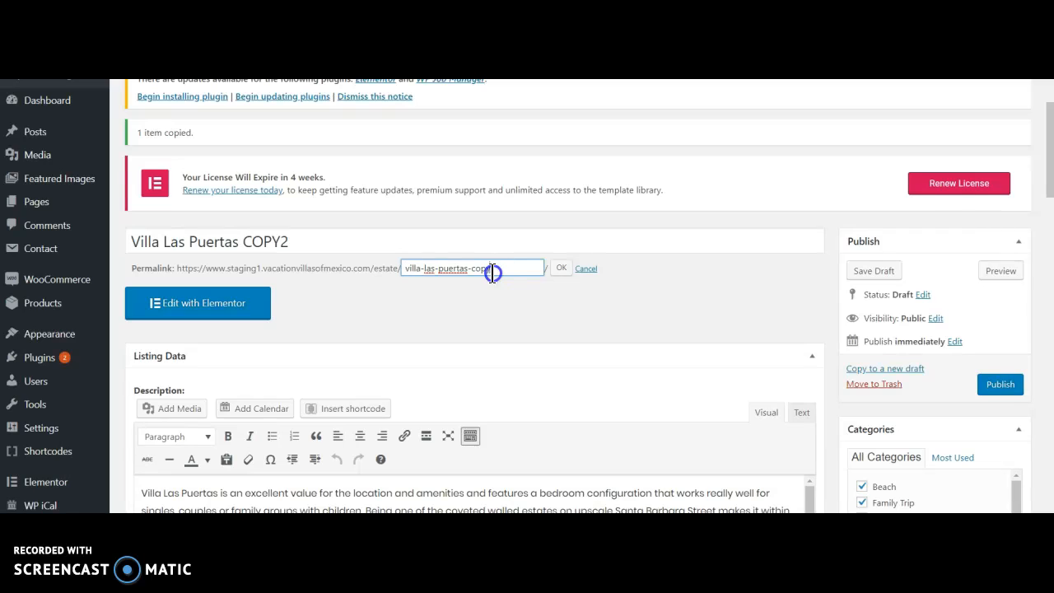
{"action": "type", "text": "2"}
{"action": "left_click", "coordinate": [562, 270]}
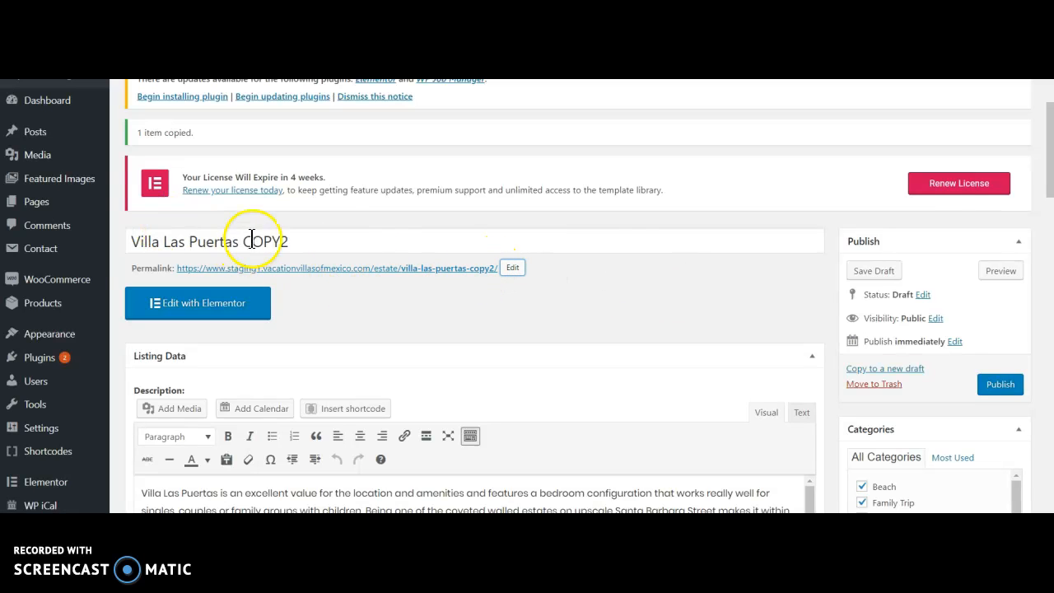
Step: Review the draft copy's title, permalink, description, location, tagline, images, categories, tags and publishing options
{"action": "left_click", "coordinate": [128, 241]}
{"action": "left_click", "coordinate": [129, 239]}
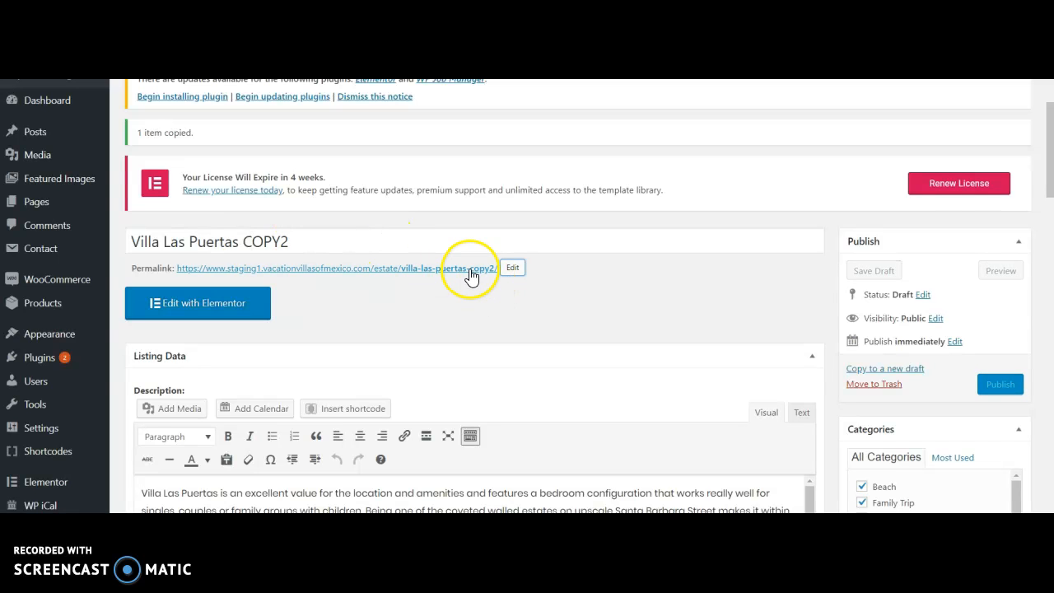
{"action": "scroll", "coordinate": [724, 281], "scroll_direction": "down", "scroll_amount": 1}
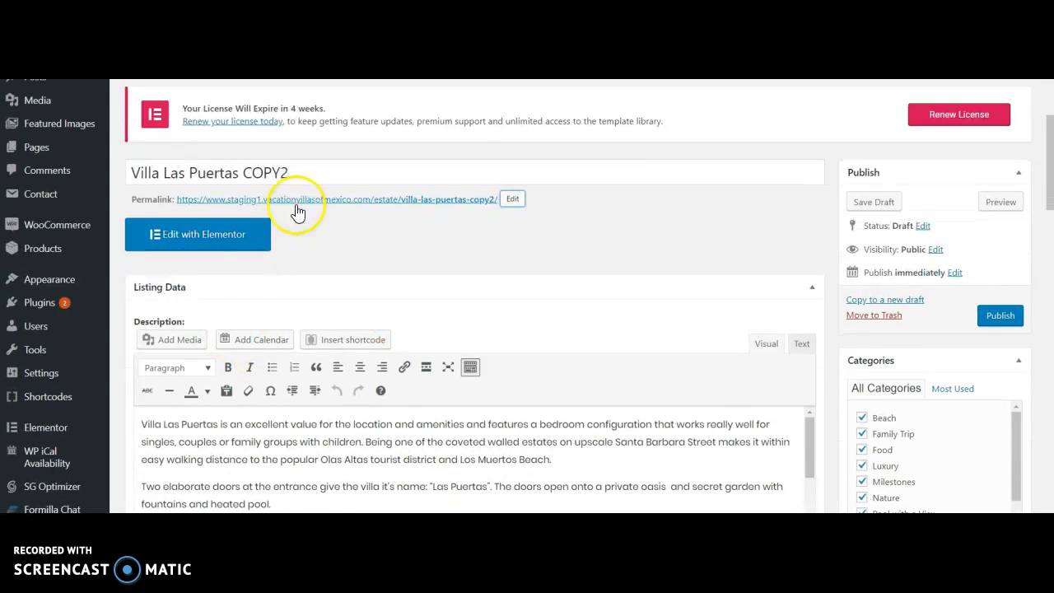
{"action": "scroll", "coordinate": [418, 412], "scroll_direction": "down", "scroll_amount": 5}
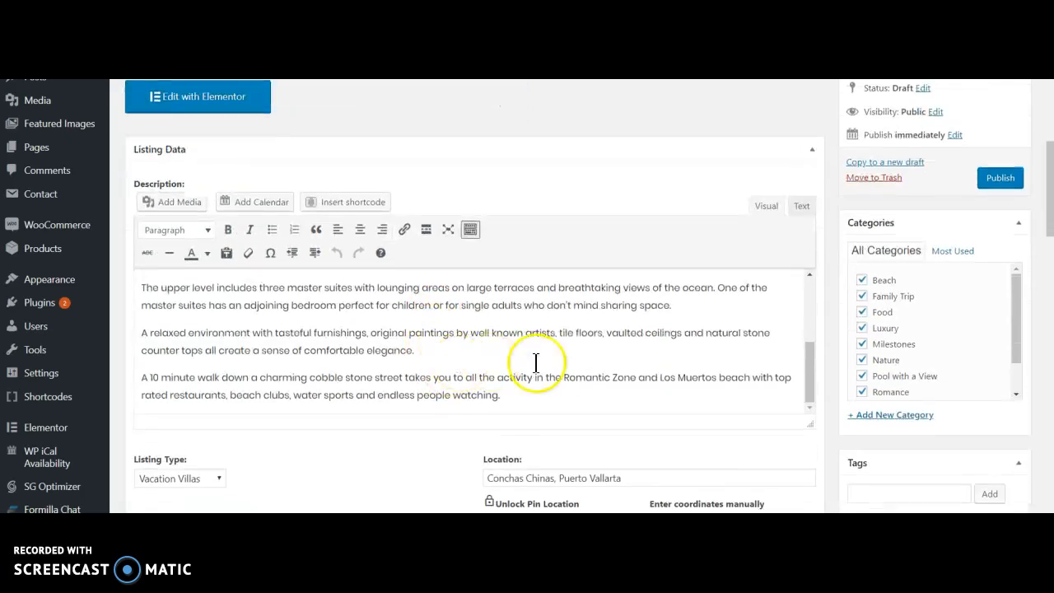
{"action": "scroll", "coordinate": [536, 362], "scroll_direction": "down", "scroll_amount": 3}
{"action": "scroll", "coordinate": [915, 266], "scroll_direction": "up", "scroll_amount": 3}
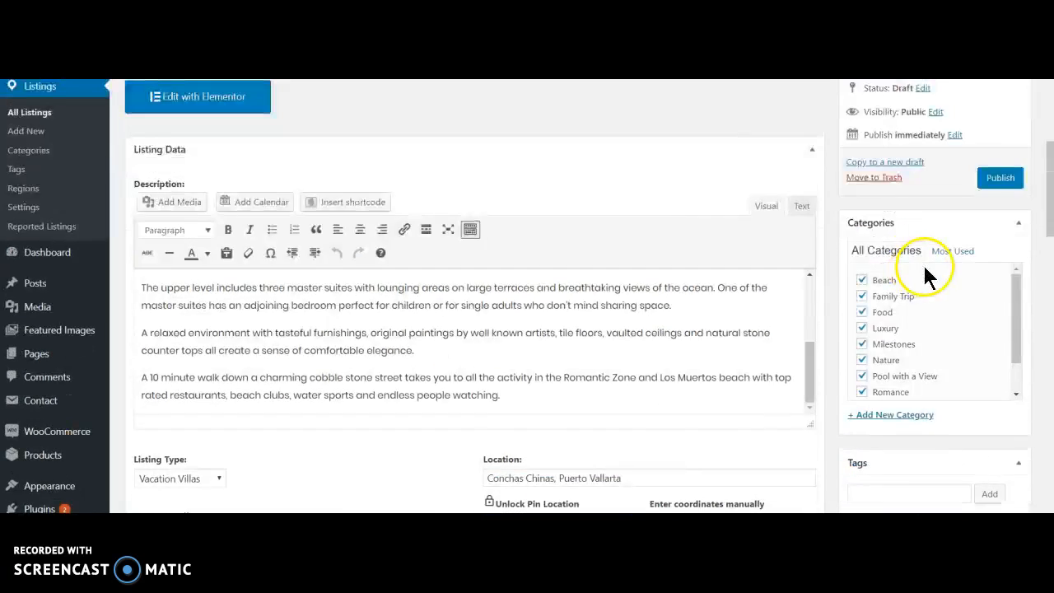
{"action": "scroll", "coordinate": [925, 270], "scroll_direction": "up", "scroll_amount": 1}
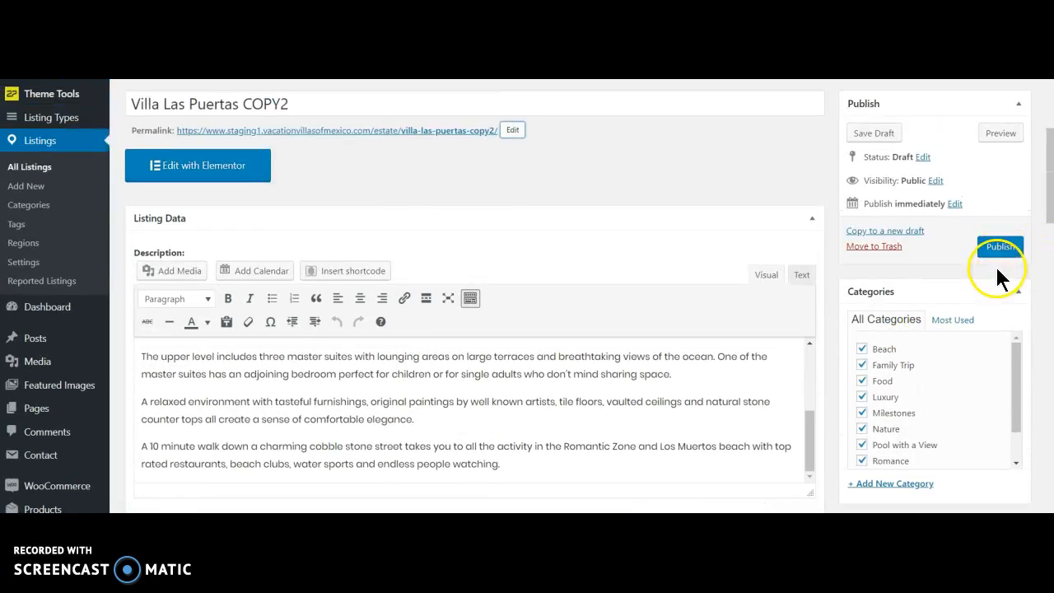
{"action": "scroll", "coordinate": [995, 266], "scroll_direction": "up", "scroll_amount": 1}
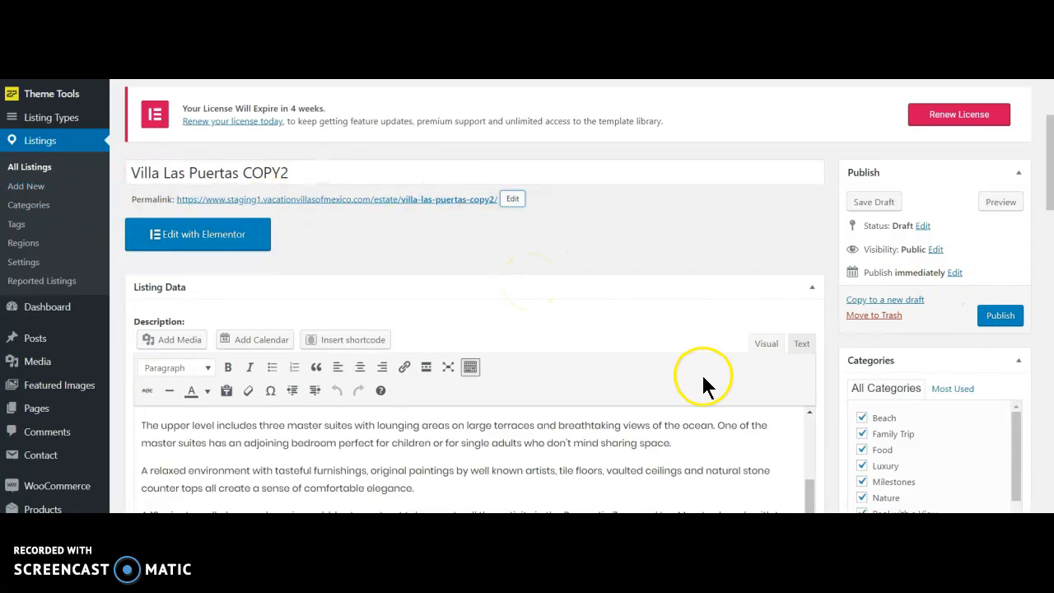
{"action": "scroll", "coordinate": [659, 387], "scroll_direction": "down", "scroll_amount": 3}
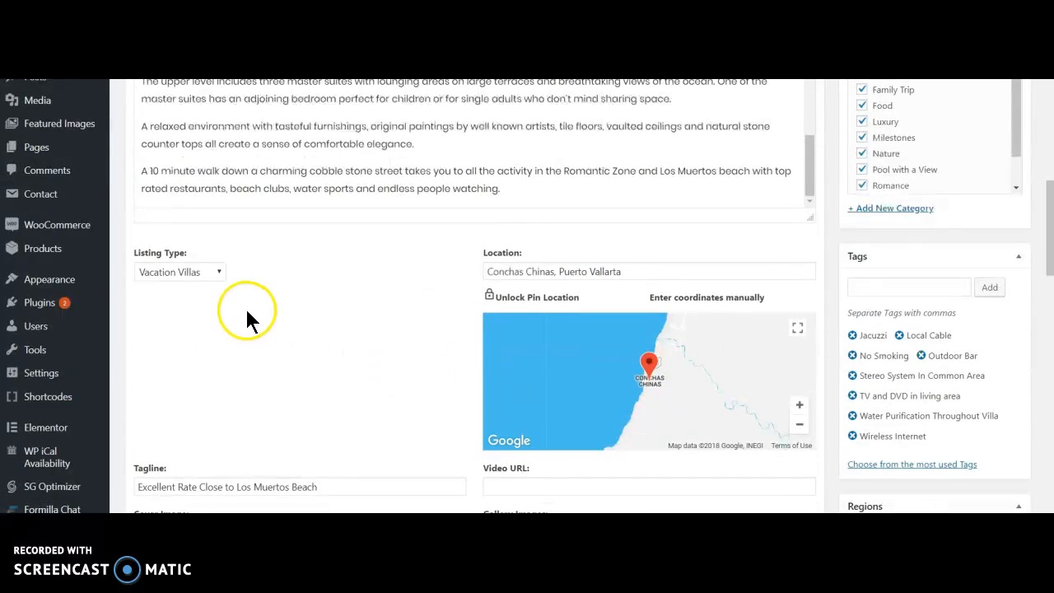
{"action": "scroll", "coordinate": [288, 279], "scroll_direction": "down", "scroll_amount": 2}
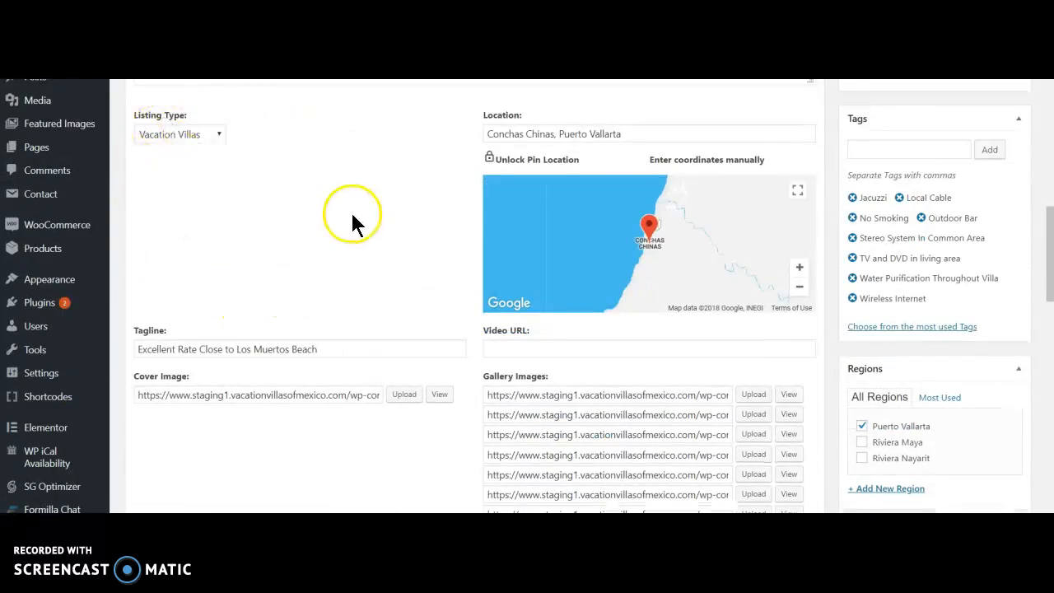
{"action": "scroll", "coordinate": [352, 221], "scroll_direction": "up", "scroll_amount": 7}
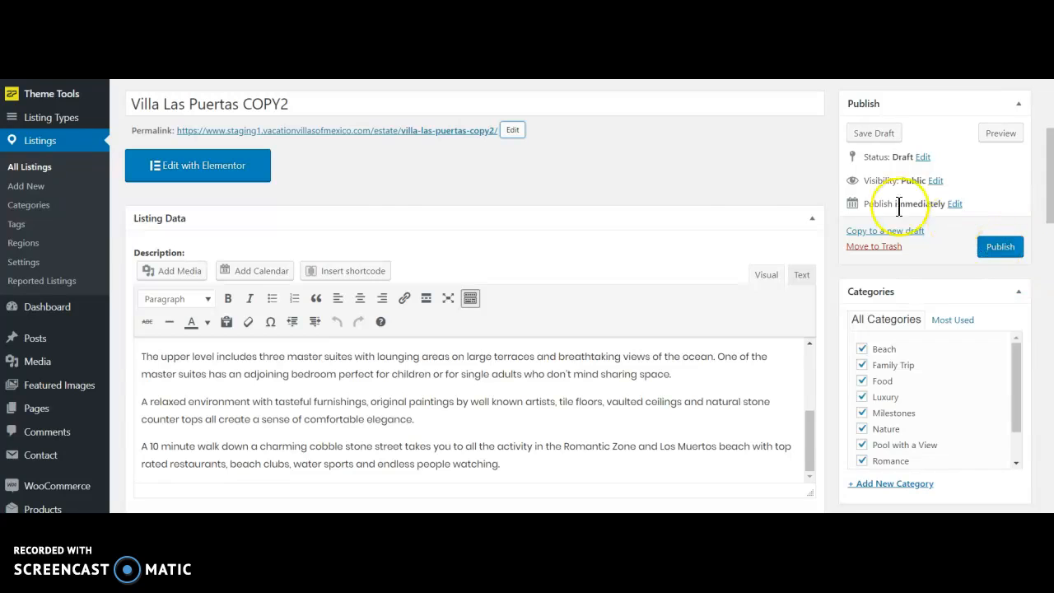